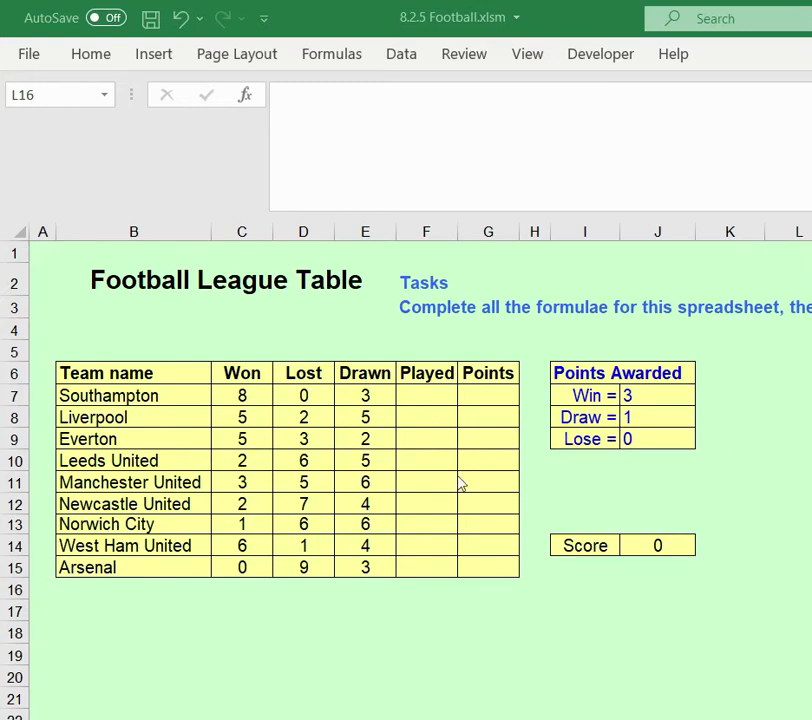
Highlight the empty Played column and the Southampton and Liverpool won, lost and drawn figures
{"action": "left_click_drag", "start_coordinate": [422, 375], "coordinate": [414, 567]}
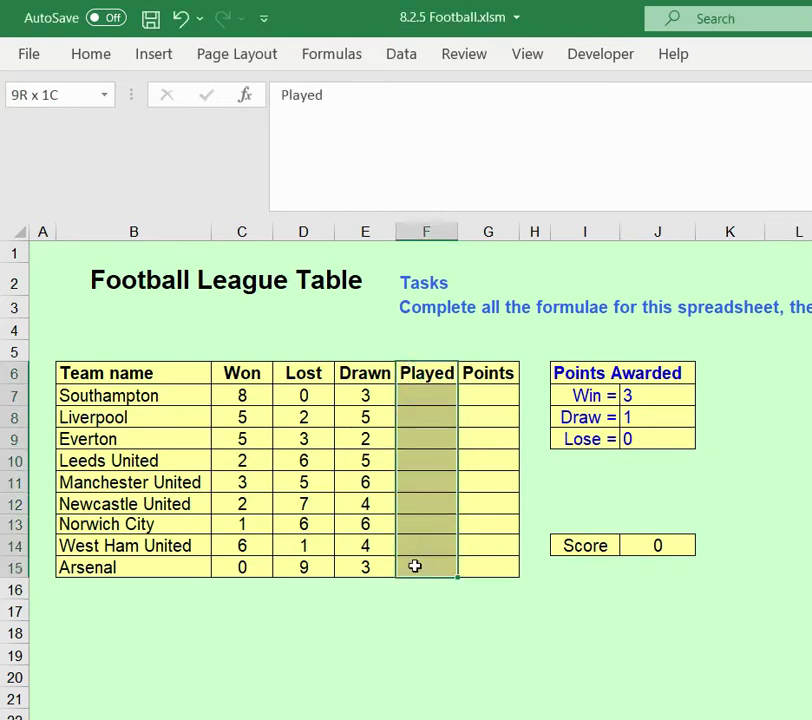
{"action": "left_click", "coordinate": [303, 438]}
{"action": "left_click_drag", "start_coordinate": [248, 395], "coordinate": [358, 403]}
{"action": "left_click_drag", "start_coordinate": [245, 417], "coordinate": [359, 415]}
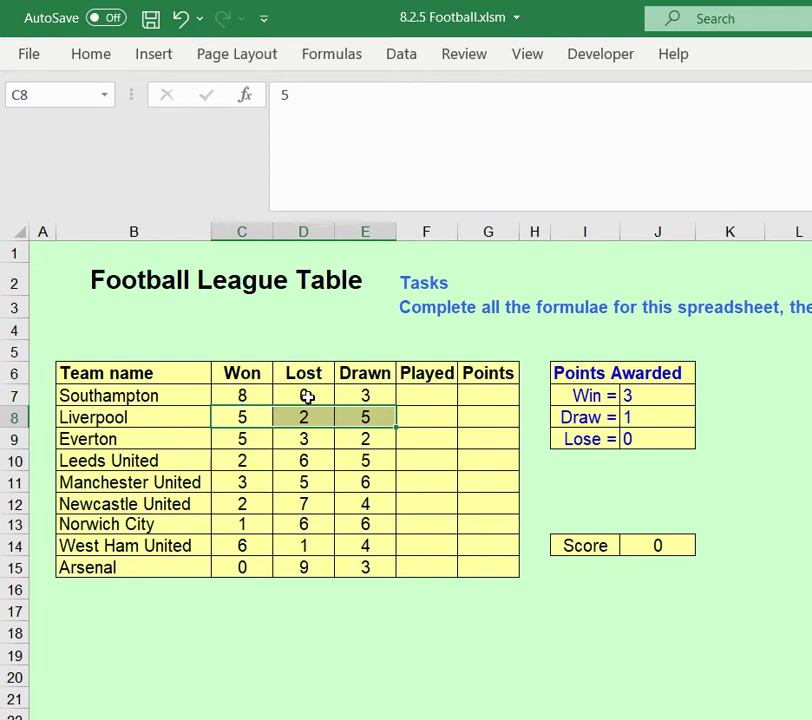
{"action": "left_click", "coordinate": [418, 396]}
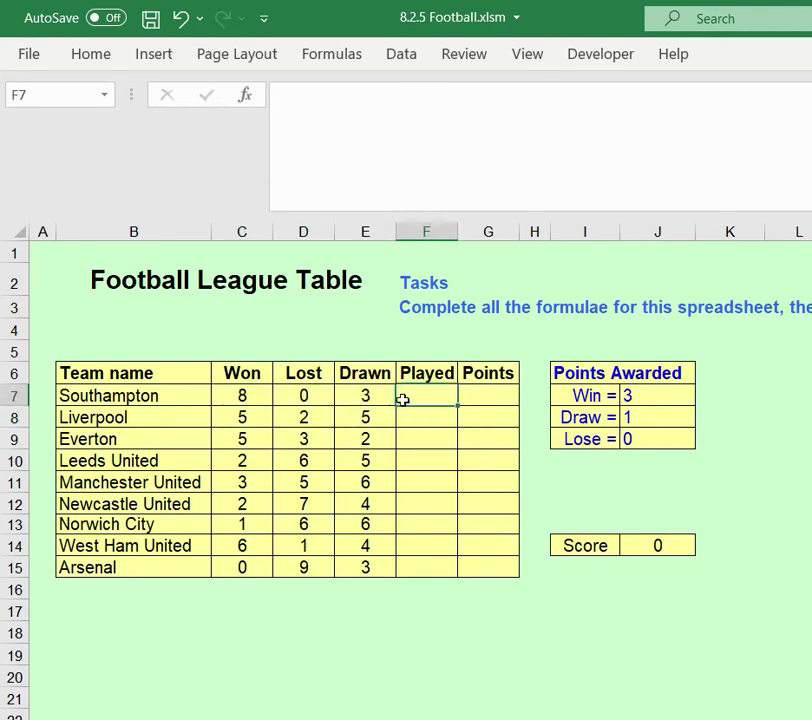
{"action": "left_click_drag", "start_coordinate": [248, 395], "coordinate": [364, 395]}
Enter =SUM(C7:E7) in Southampton's Played cell F7, giving 11
{"action": "left_click", "coordinate": [422, 395]}
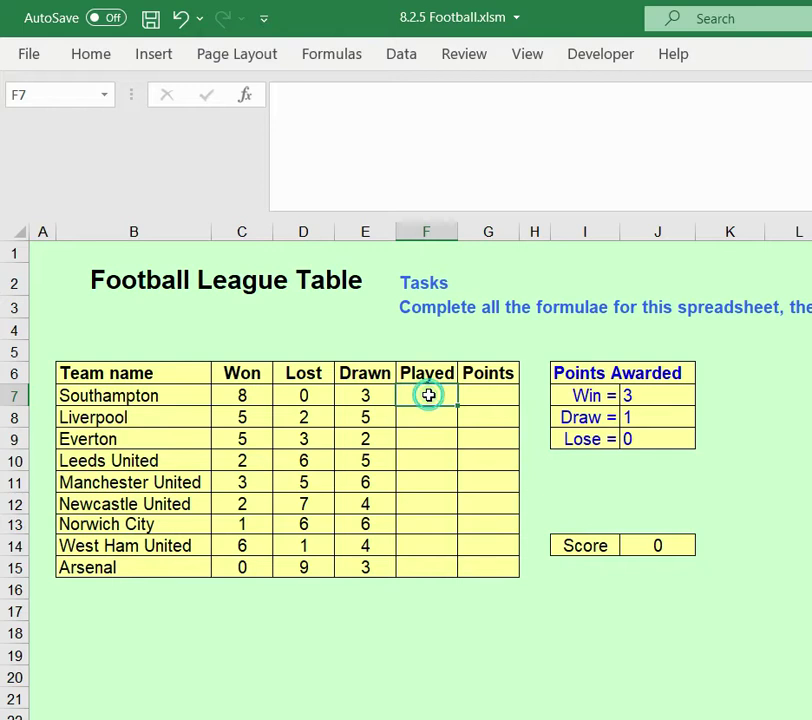
{"action": "type", "text": "=sum("}
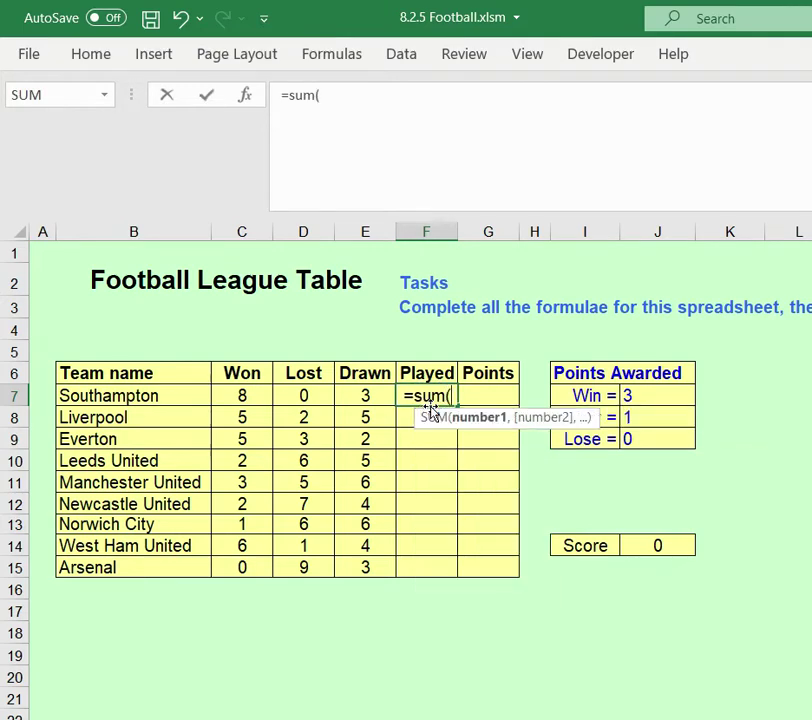
{"action": "left_click", "coordinate": [240, 396]}
{"action": "left_click_drag", "start_coordinate": [240, 396], "coordinate": [371, 395]}
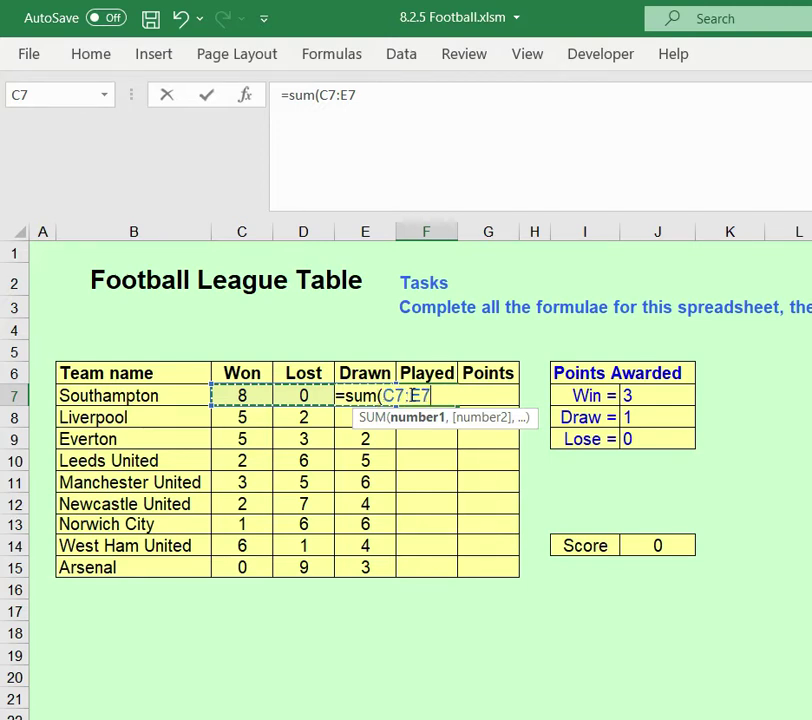
{"action": "double_click", "coordinate": [390, 395]}
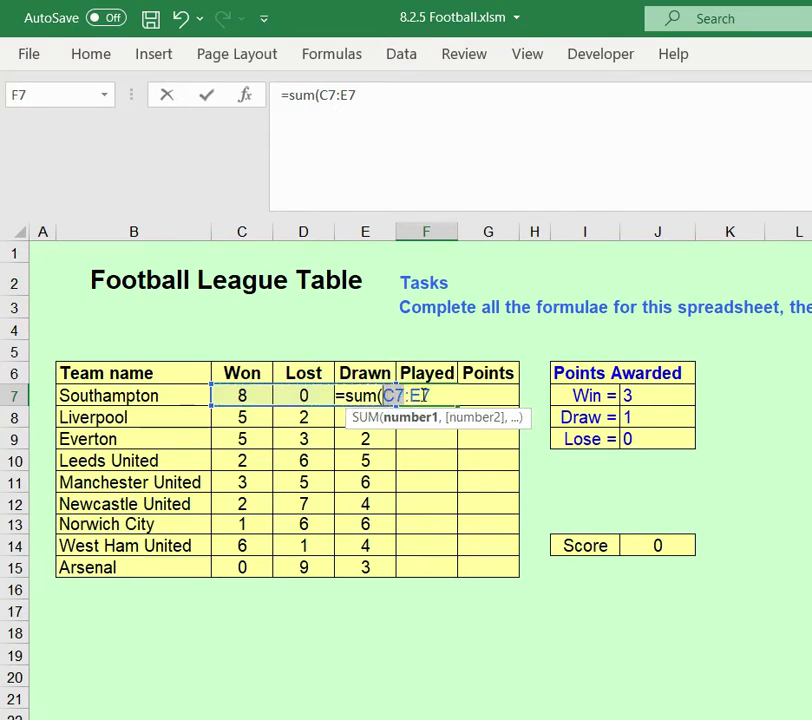
{"action": "double_click", "coordinate": [430, 396]}
{"action": "left_click", "coordinate": [434, 396]}
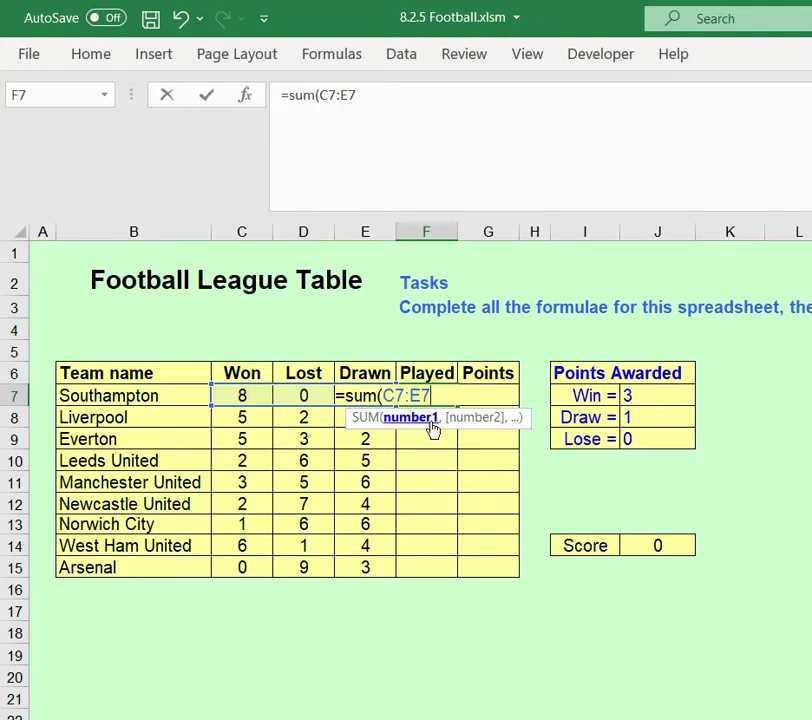
{"action": "key", "text": "Return"}
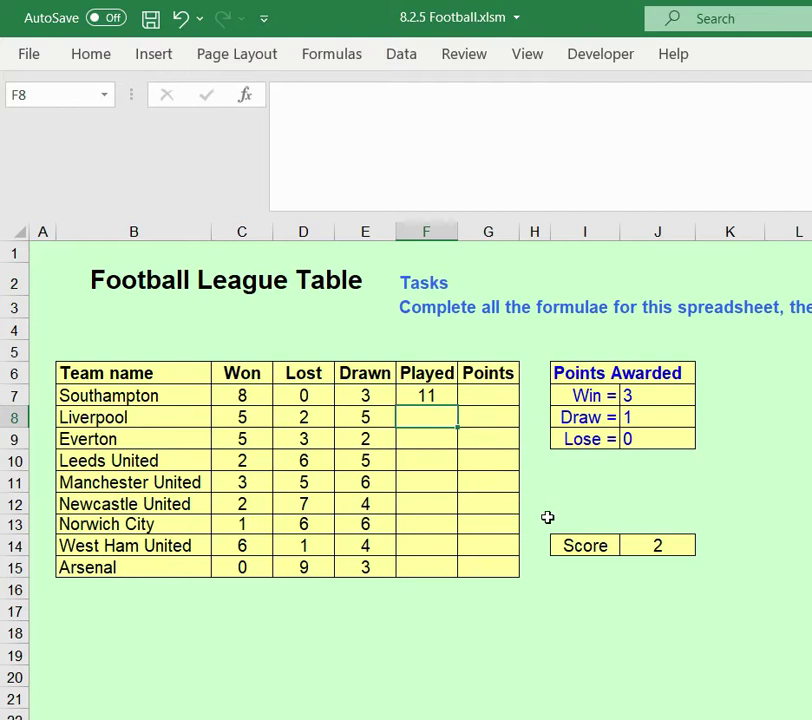
Review Southampton's =SUM(C7:E7) formula in the formula bar, leaving it unchanged
{"action": "left_click", "coordinate": [426, 396]}
{"action": "left_click", "coordinate": [426, 91]}
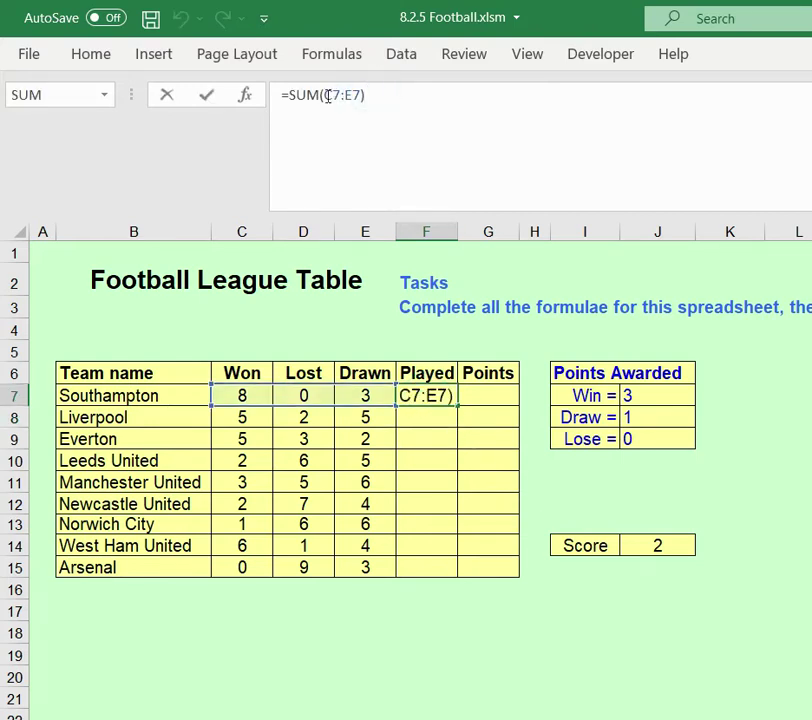
{"action": "left_click_drag", "start_coordinate": [324, 95], "coordinate": [344, 95]}
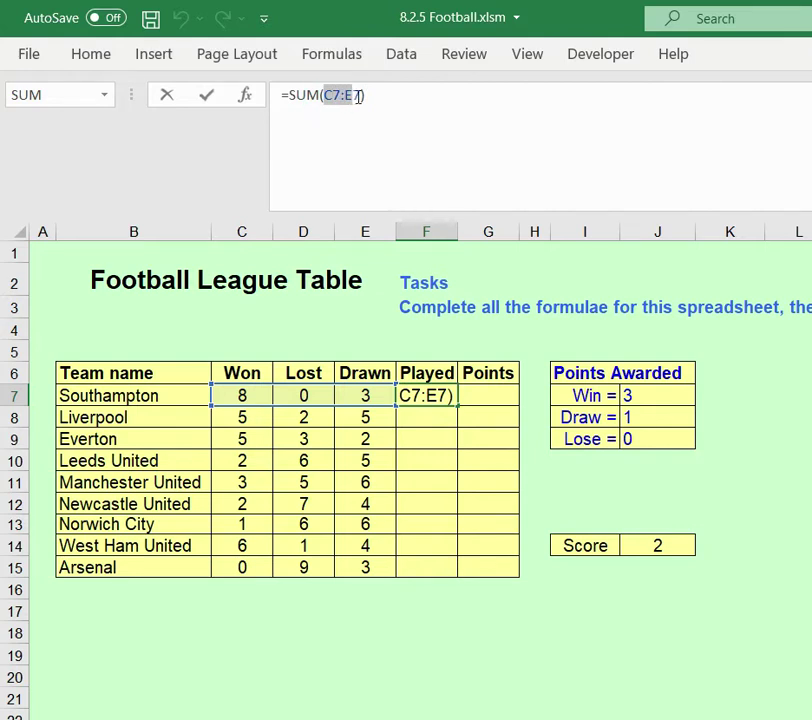
{"action": "left_click", "coordinate": [509, 163]}
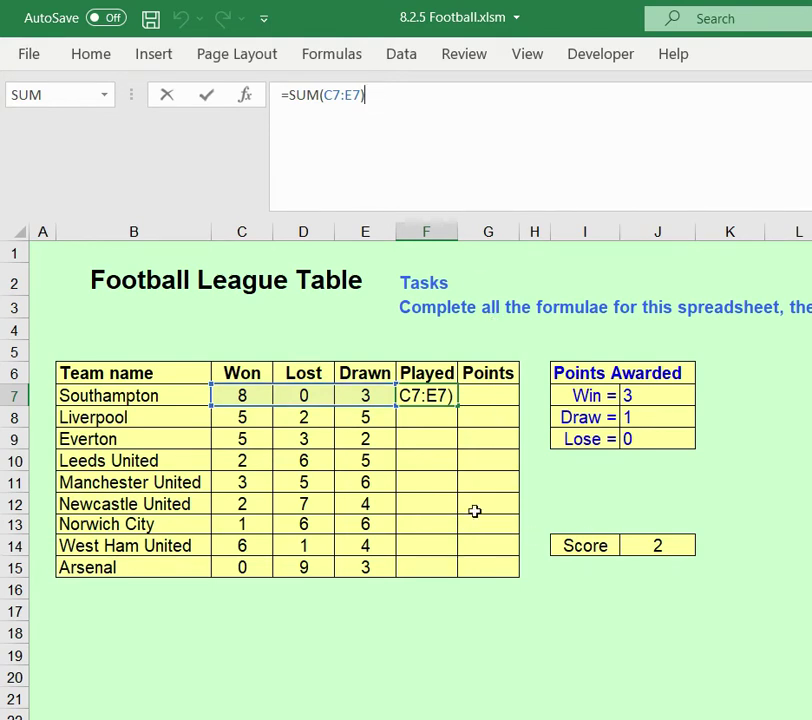
{"action": "key", "text": "Return"}
Fill the Played formula from F7 down to Arsenal in F15 and check Leeds United's copy
{"action": "left_click", "coordinate": [427, 398]}
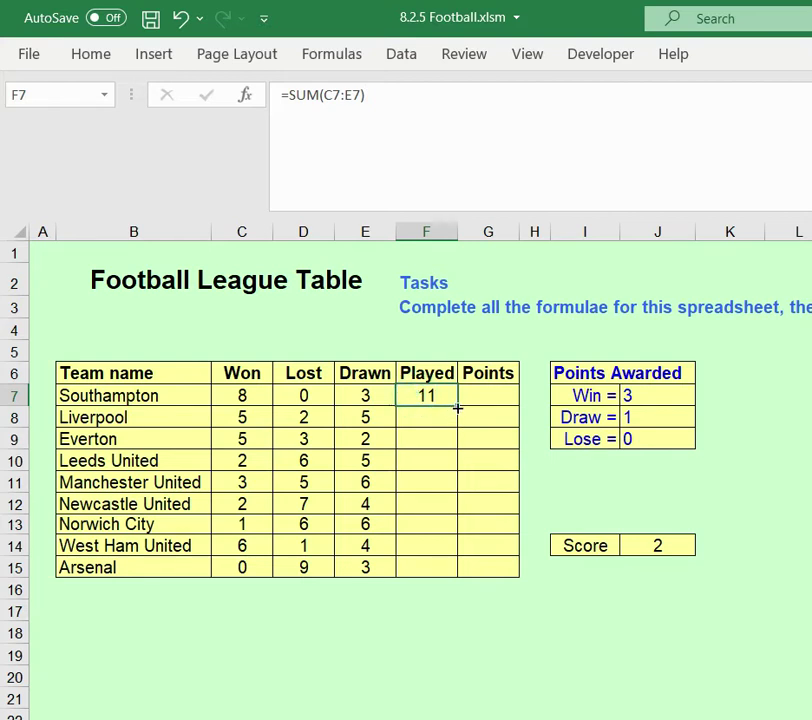
{"action": "left_click_drag", "start_coordinate": [458, 407], "coordinate": [464, 578]}
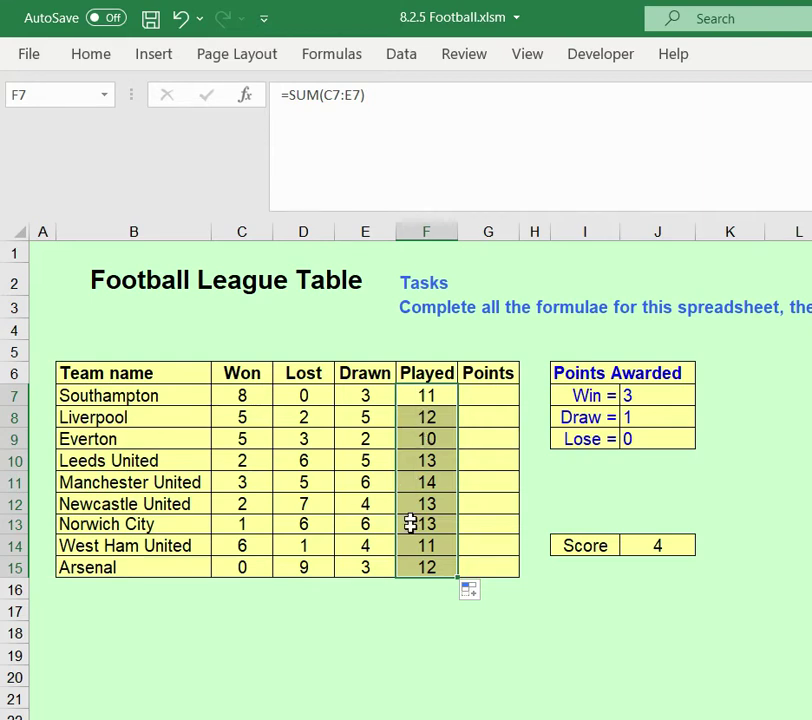
{"action": "left_click", "coordinate": [425, 460]}
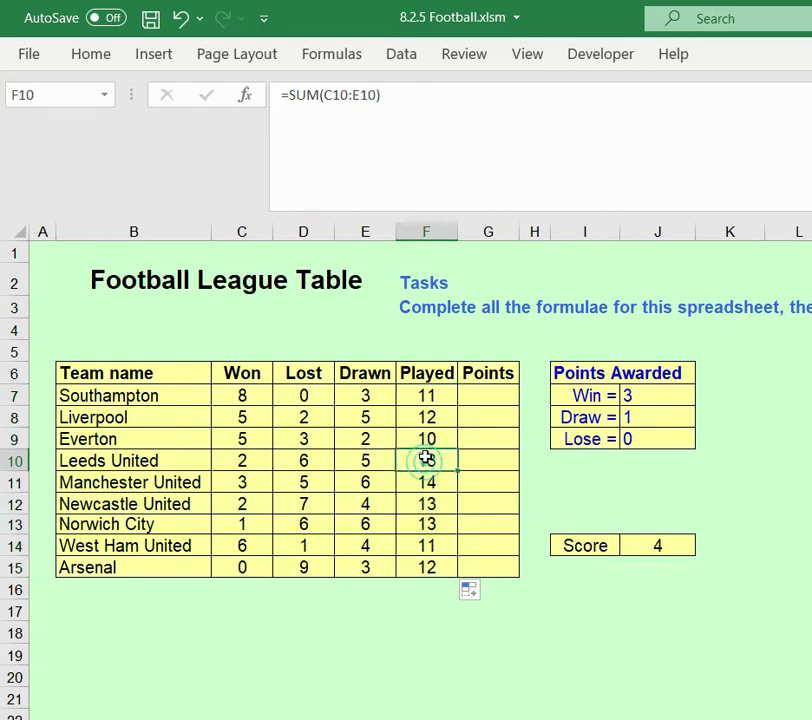
{"action": "left_click", "coordinate": [402, 108]}
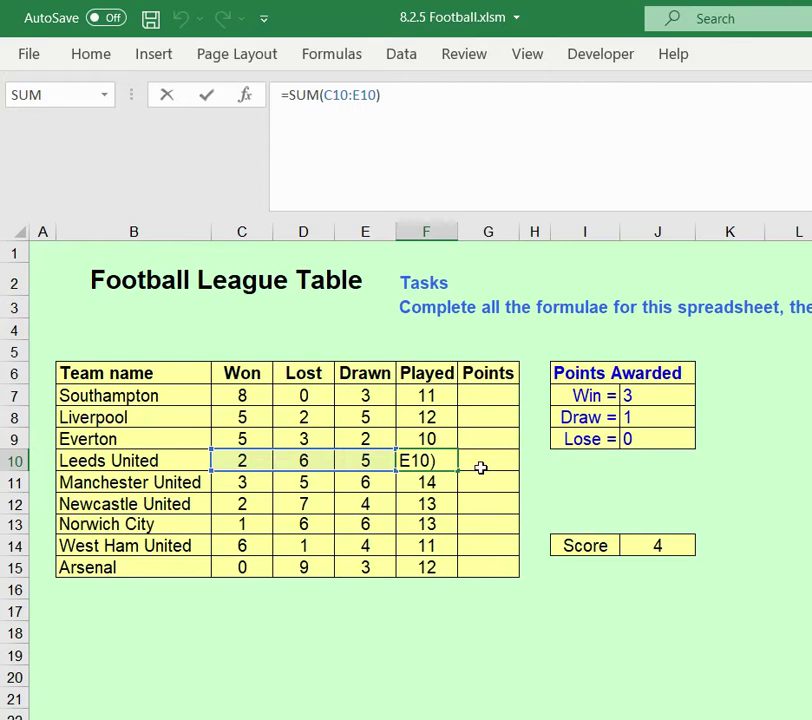
{"action": "key", "text": "Return"}
{"action": "left_click_drag", "start_coordinate": [487, 373], "coordinate": [490, 545]}
{"action": "left_click_drag", "start_coordinate": [590, 373], "coordinate": [649, 395]}
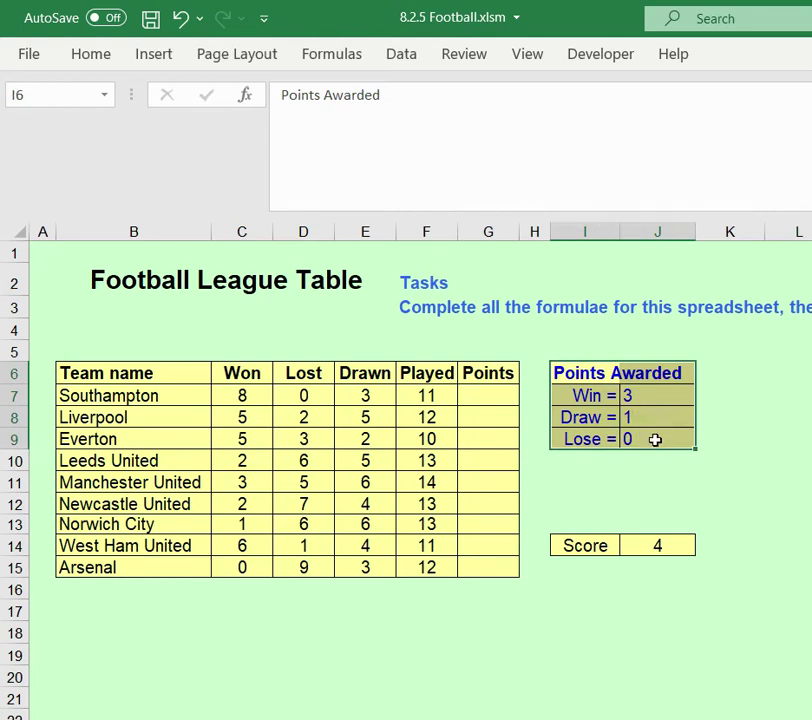
{"action": "left_click", "coordinate": [809, 461]}
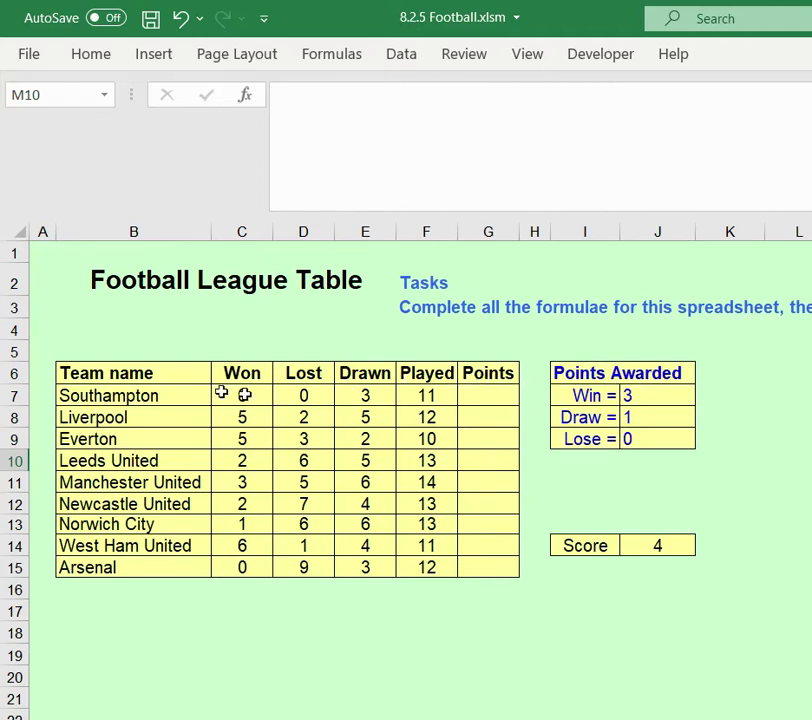
{"action": "left_click", "coordinate": [485, 396]}
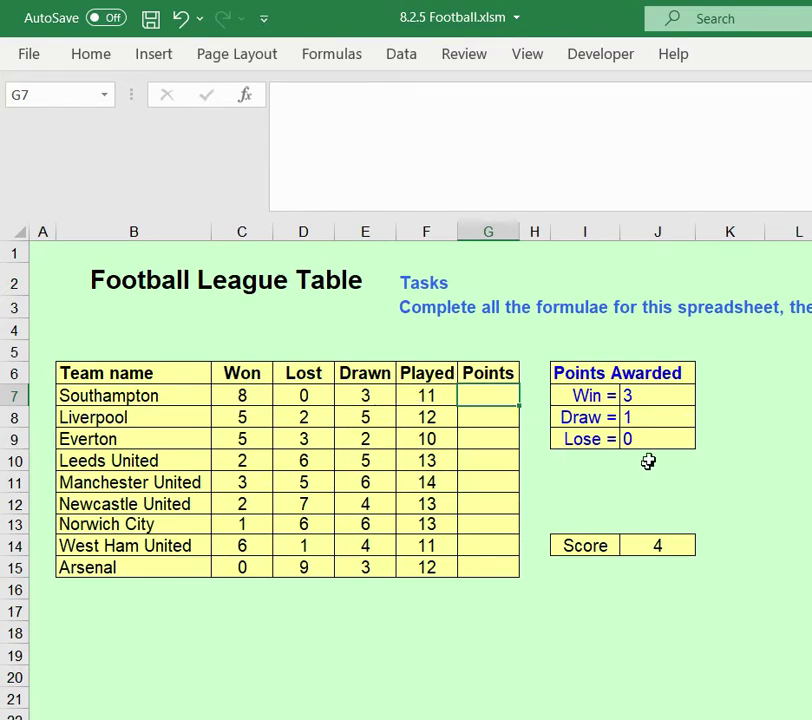
Point out the points awarded for a win, draw and loss in J7:J9
{"action": "left_click", "coordinate": [652, 395]}
{"action": "left_click", "coordinate": [646, 419]}
{"action": "left_click", "coordinate": [649, 440]}
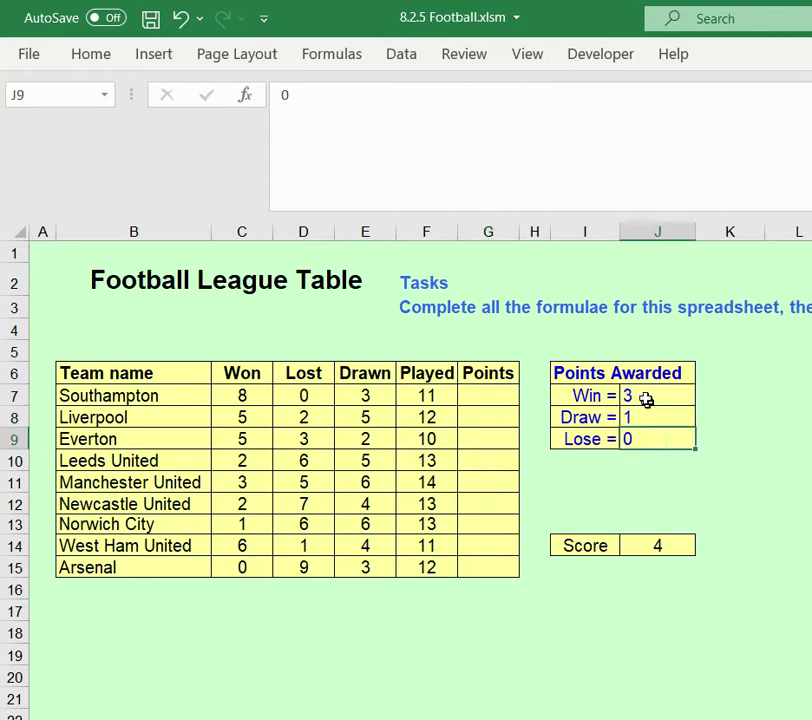
{"action": "left_click", "coordinate": [646, 396]}
{"action": "left_click", "coordinate": [647, 417]}
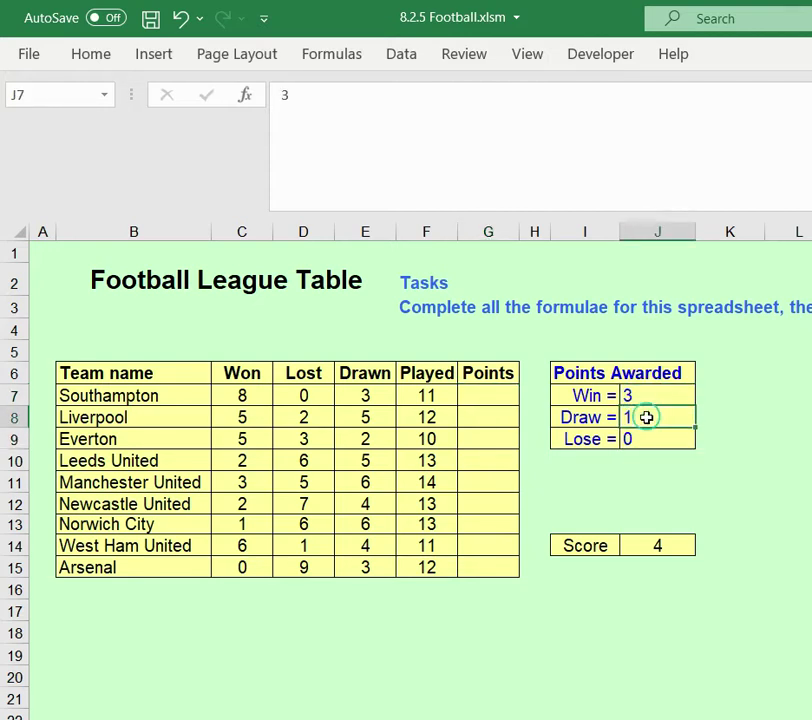
{"action": "left_click", "coordinate": [642, 436]}
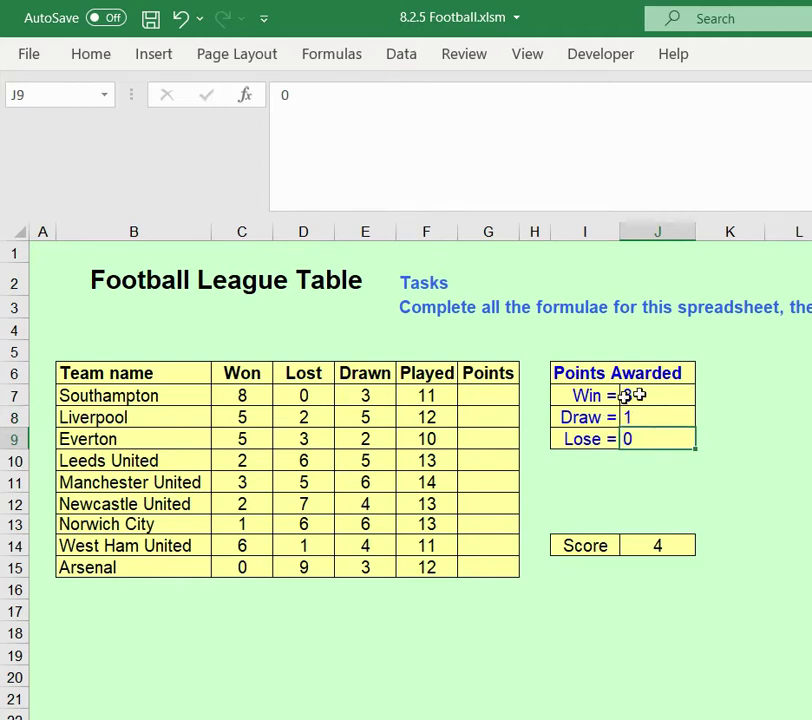
Enter =C7*J7 in Southampton's Points cell G7, giving 24
{"action": "left_click", "coordinate": [492, 397]}
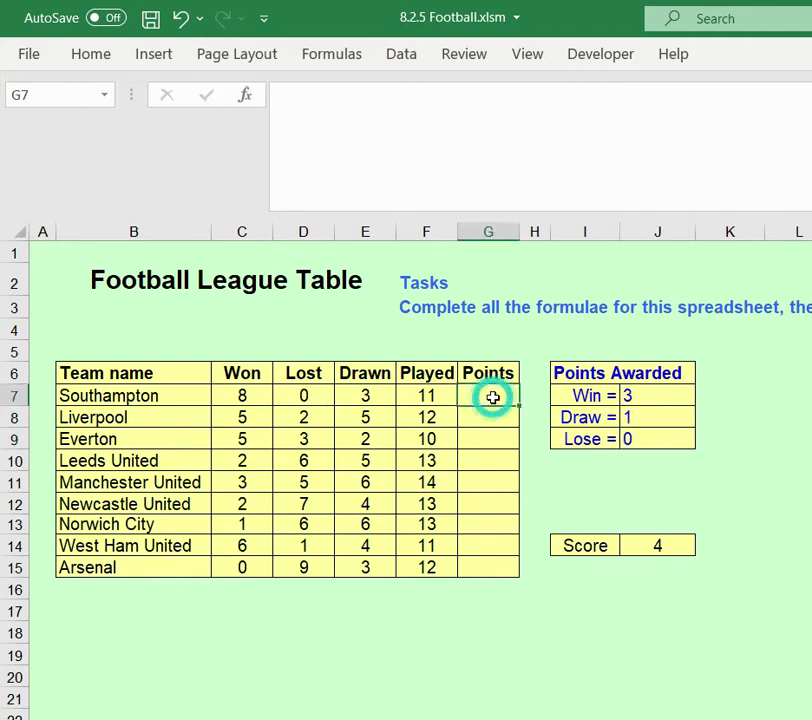
{"action": "left_click", "coordinate": [381, 133]}
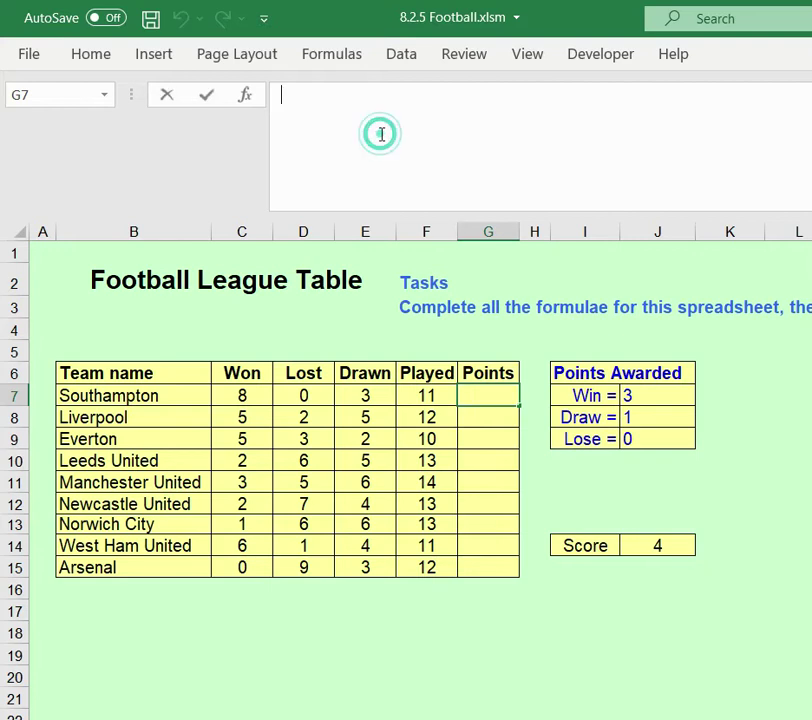
{"action": "type", "text": "="}
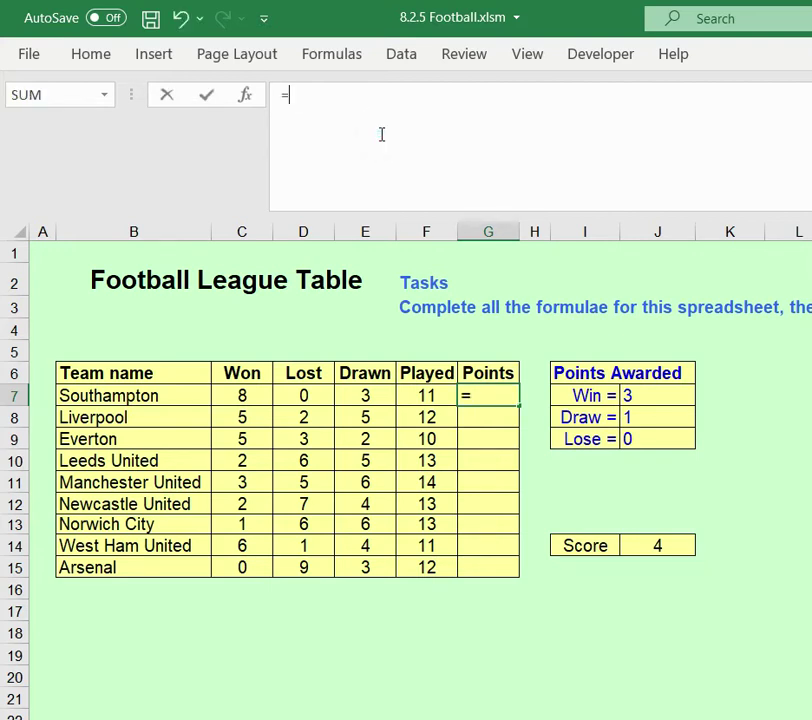
{"action": "left_click", "coordinate": [233, 396]}
{"action": "type", "text": "*"}
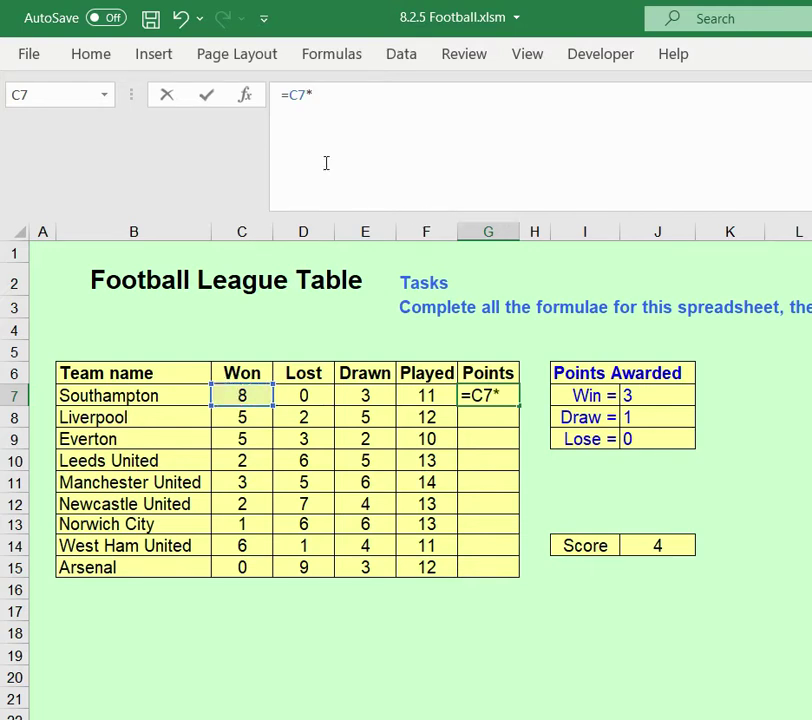
{"action": "left_click", "coordinate": [640, 396]}
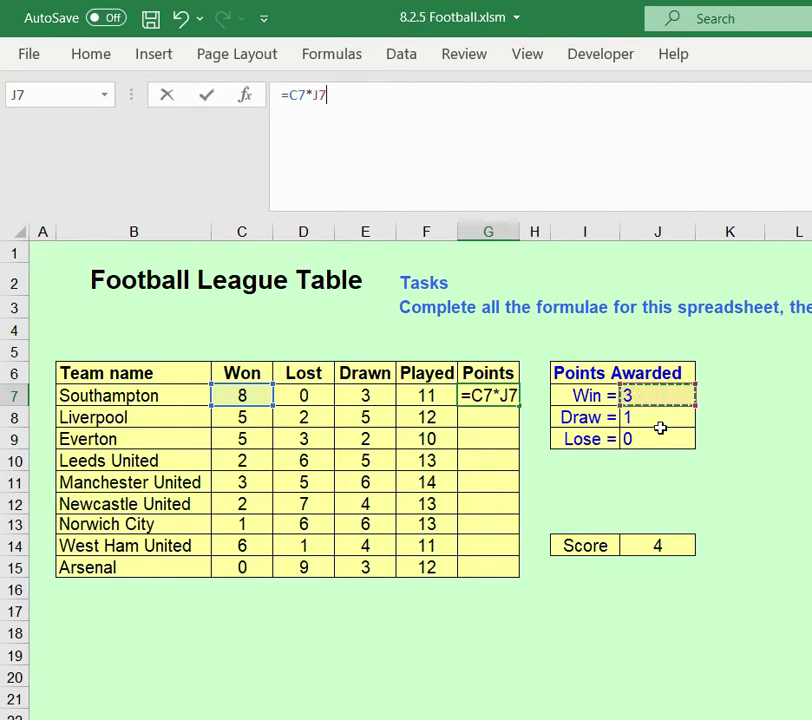
{"action": "key", "text": "Return"}
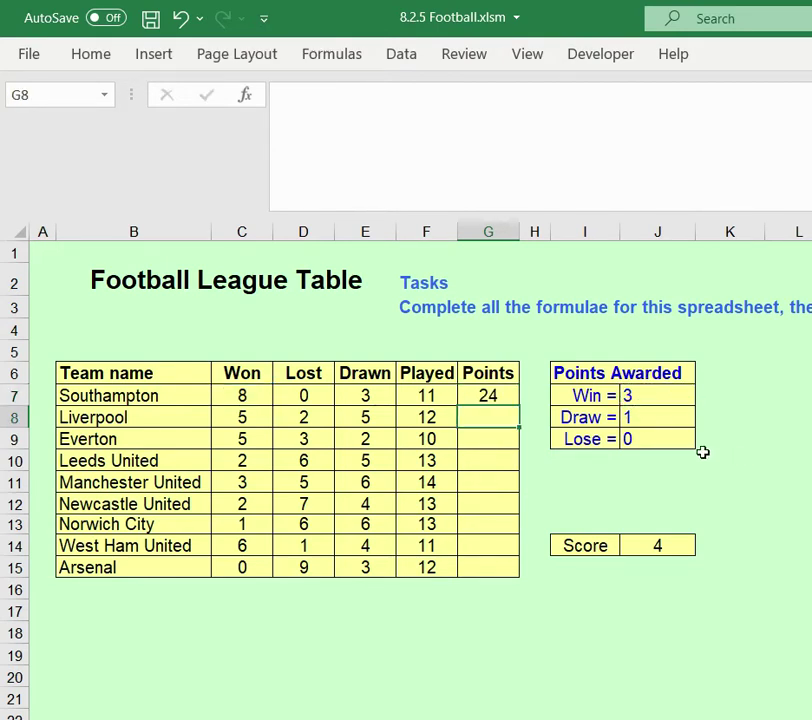
Extend G7's formula to =C7*J7+D7*J9+E7*J8, so Southampton shows 27 points
{"action": "left_click", "coordinate": [479, 395]}
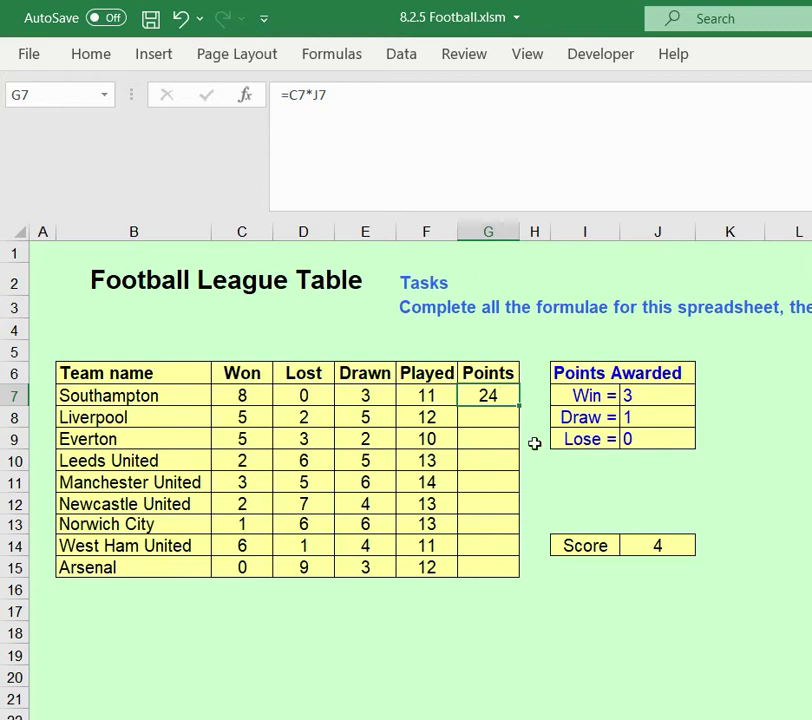
{"action": "left_click", "coordinate": [484, 396]}
{"action": "double_click", "coordinate": [484, 396]}
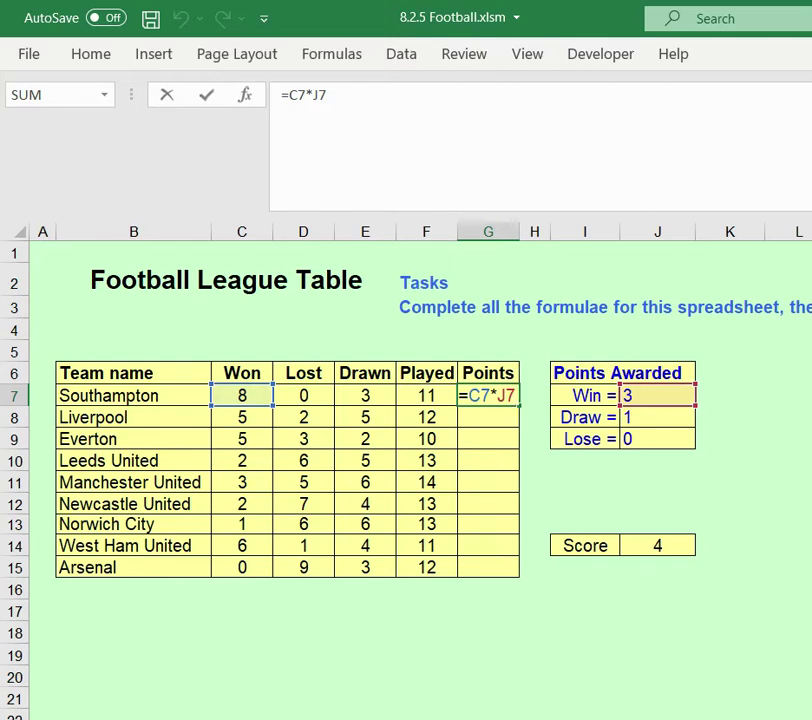
{"action": "type", "text": "+"}
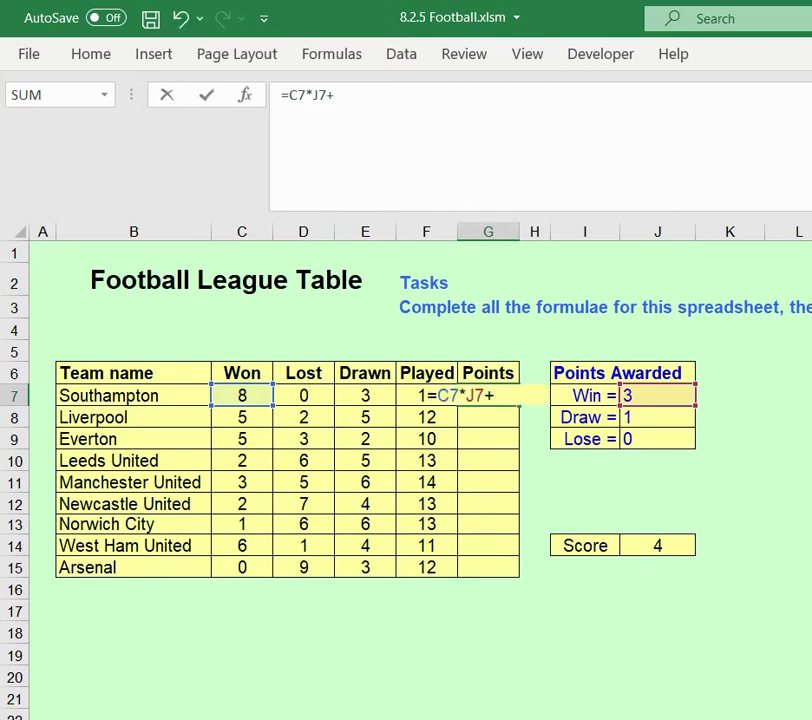
{"action": "left_click", "coordinate": [304, 396]}
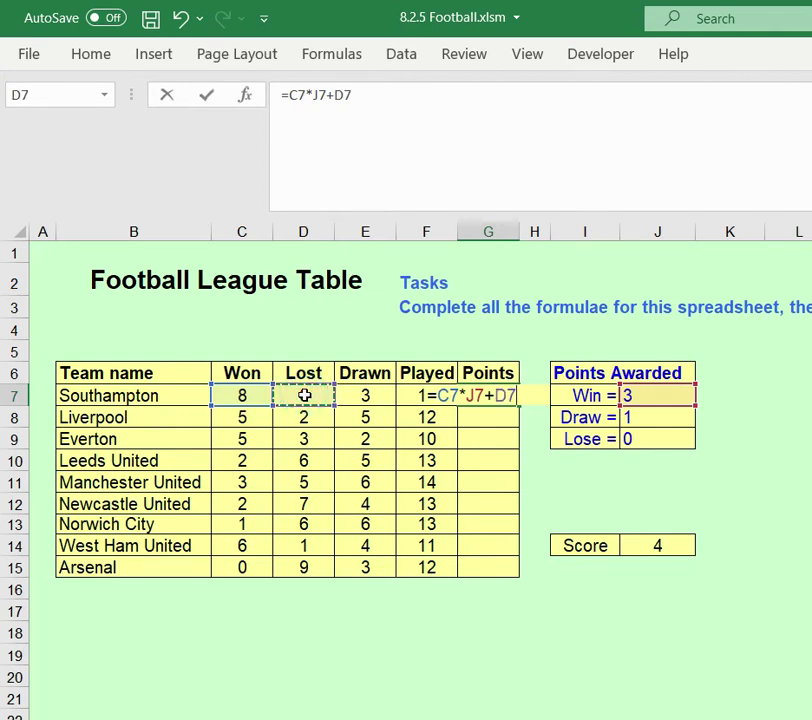
{"action": "type", "text": "*"}
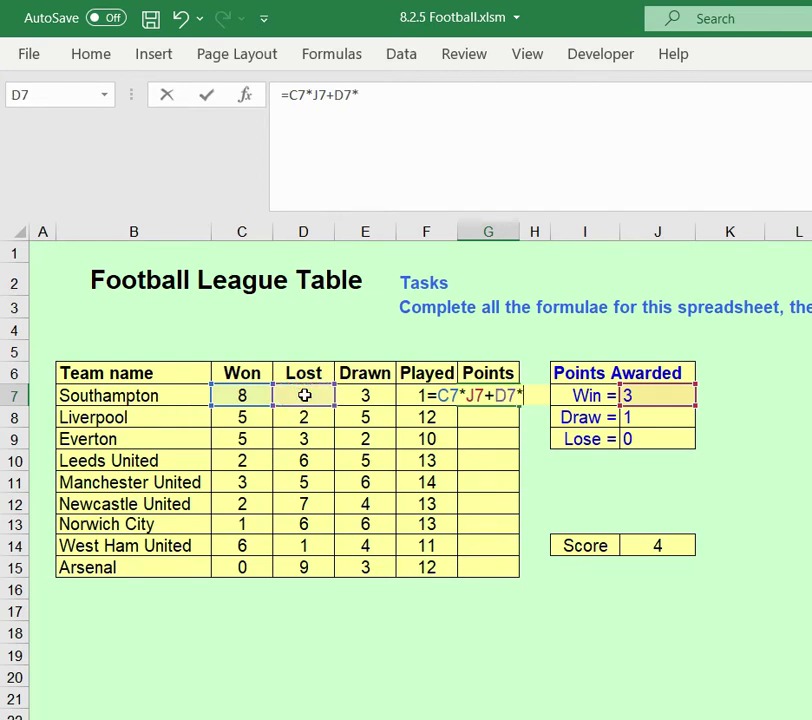
{"action": "left_click", "coordinate": [641, 438]}
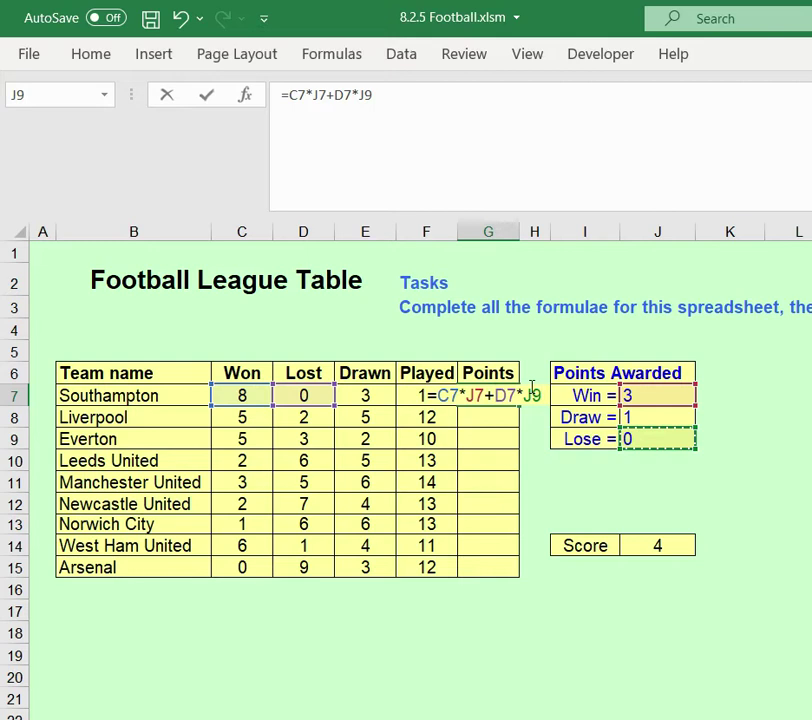
{"action": "type", "text": "+"}
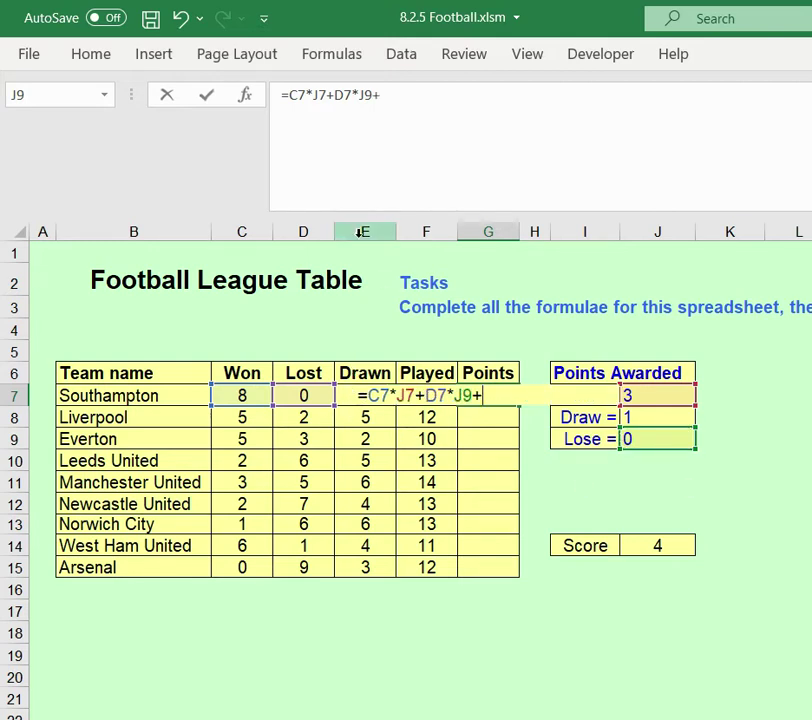
{"action": "left_click", "coordinate": [351, 394]}
{"action": "type", "text": "*"}
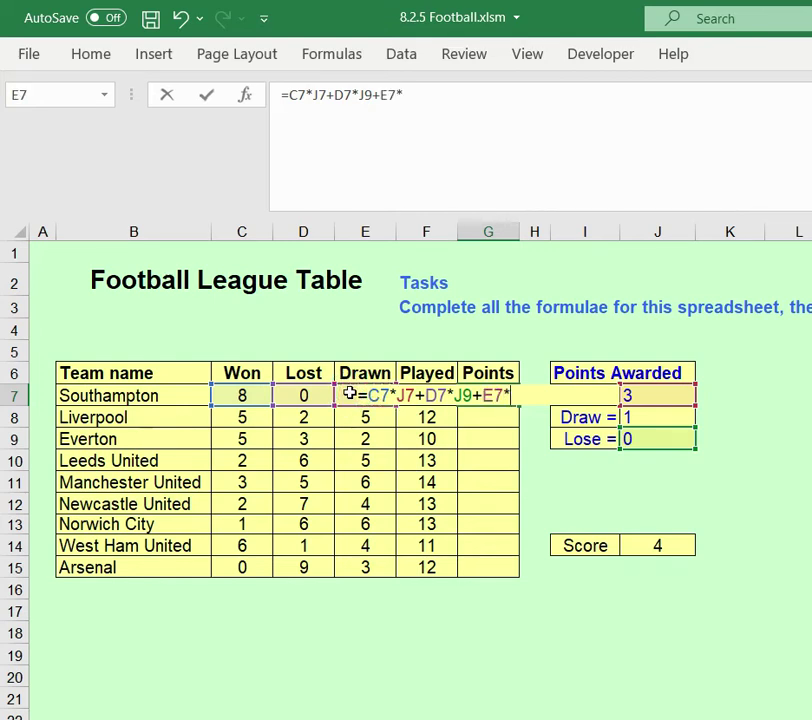
{"action": "left_click", "coordinate": [655, 418]}
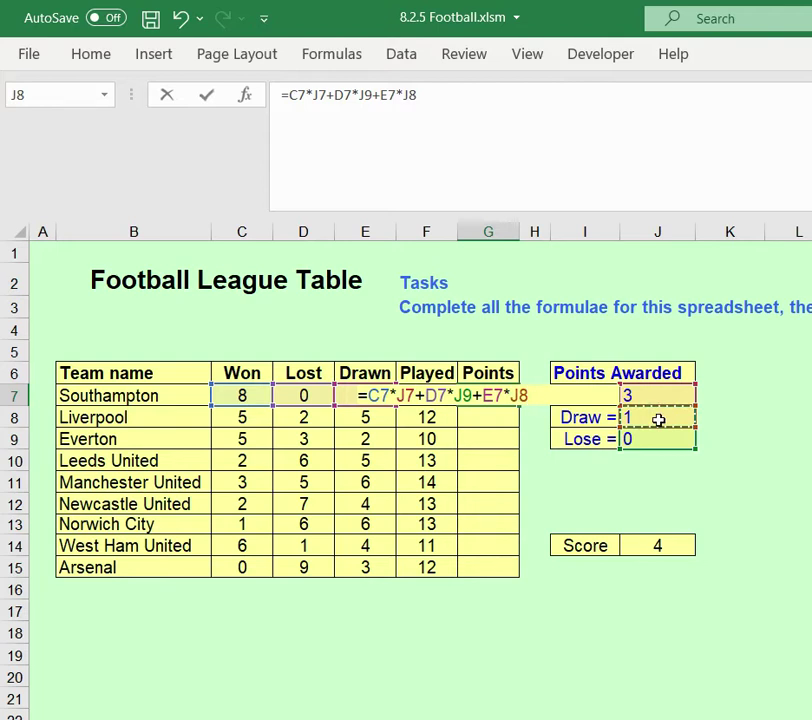
{"action": "key", "text": "Return"}
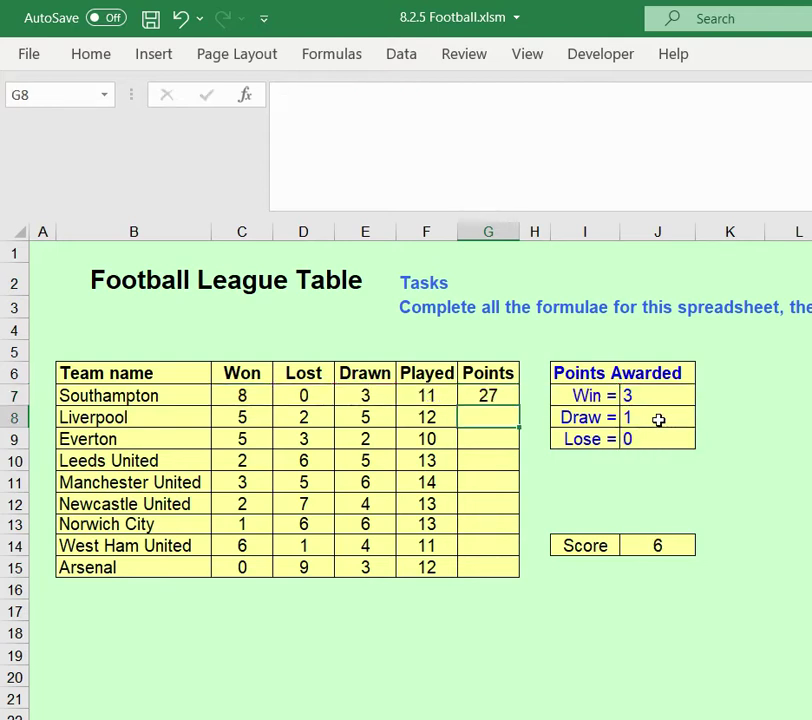
Highlight the C7*J7 term at the start of G7's formula in the formula bar
{"action": "left_click", "coordinate": [488, 396]}
{"action": "left_click", "coordinate": [429, 105]}
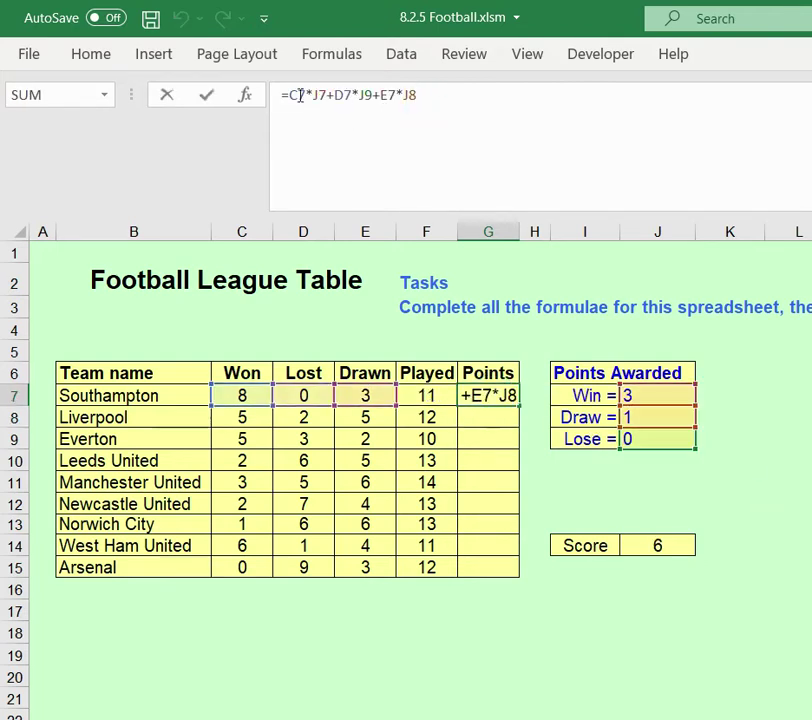
{"action": "left_click_drag", "start_coordinate": [304, 94], "coordinate": [333, 95]}
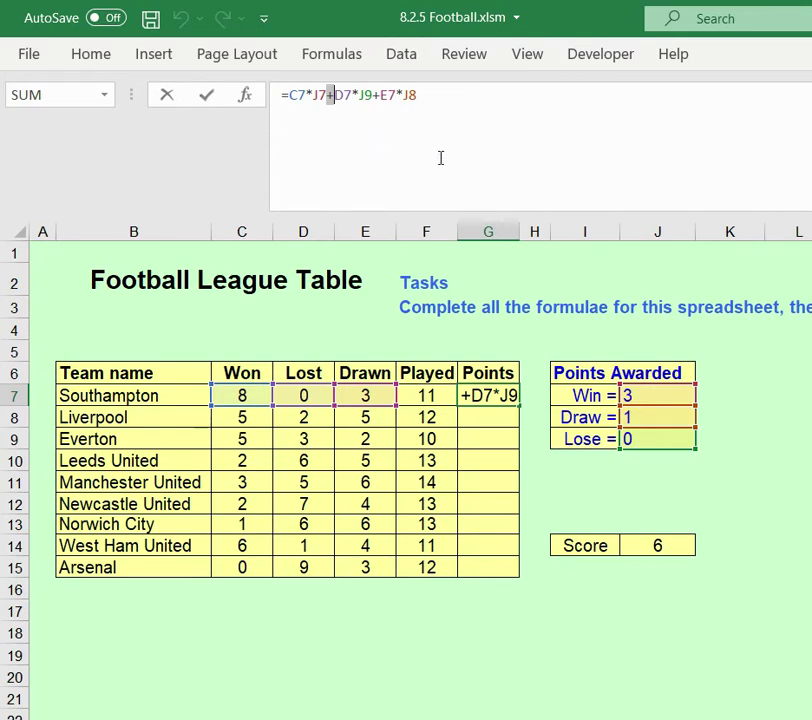
{"action": "left_click", "coordinate": [297, 112]}
{"action": "left_click_drag", "start_coordinate": [287, 95], "coordinate": [360, 97]}
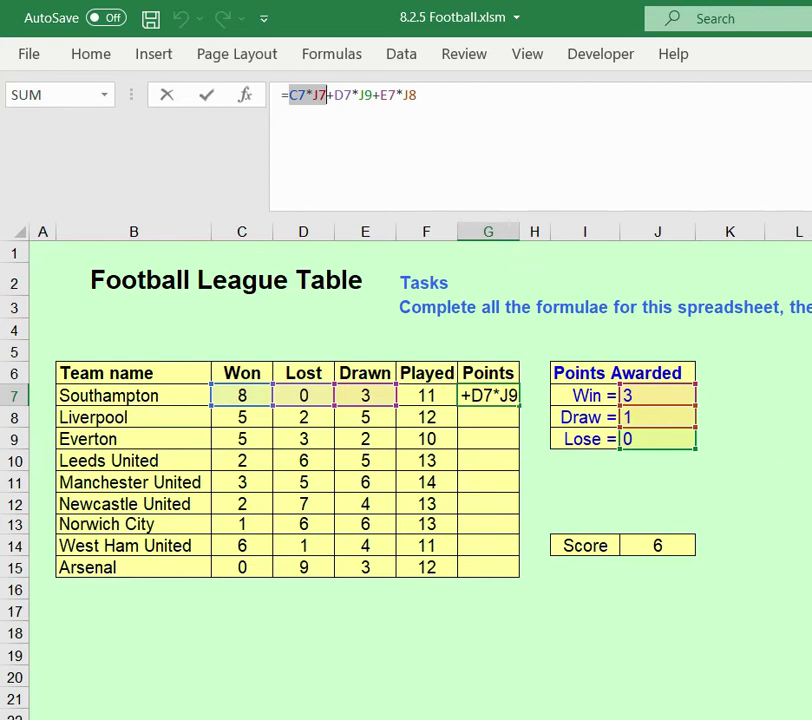
Fill Southampton's Points formula from G7 down to Arsenal in G15
{"action": "key", "text": "Return"}
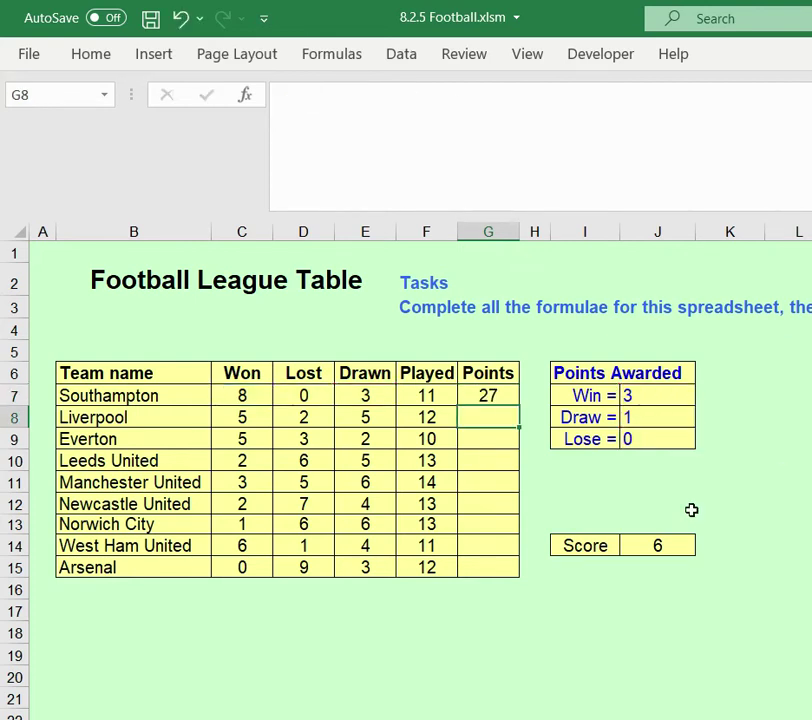
{"action": "left_click", "coordinate": [498, 393]}
{"action": "left_click_drag", "start_coordinate": [515, 406], "coordinate": [519, 580]}
{"action": "left_click", "coordinate": [721, 627]}
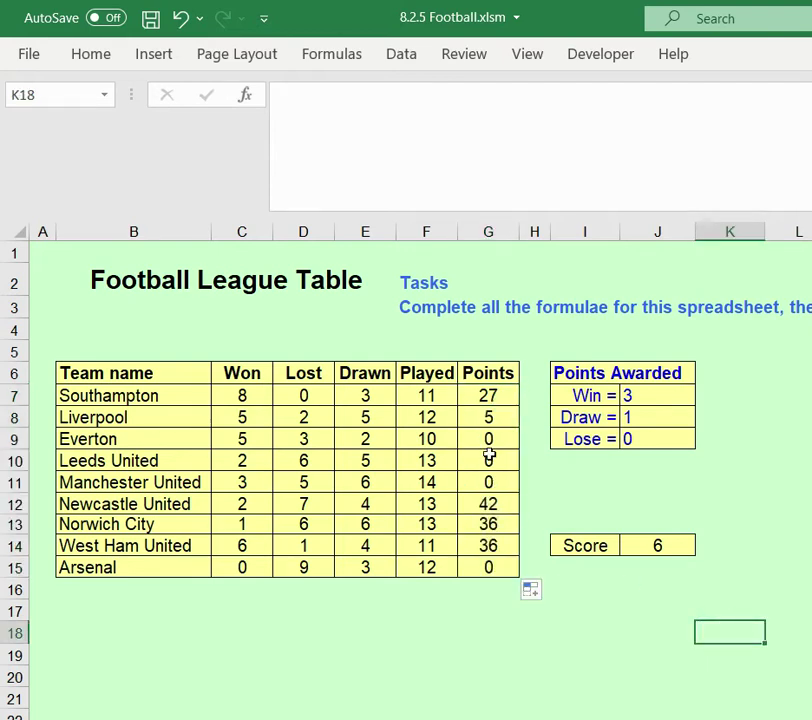
Highlight the Newcastle, West Ham and Arsenal rows and inspect G14's shifted references
{"action": "left_click", "coordinate": [481, 401]}
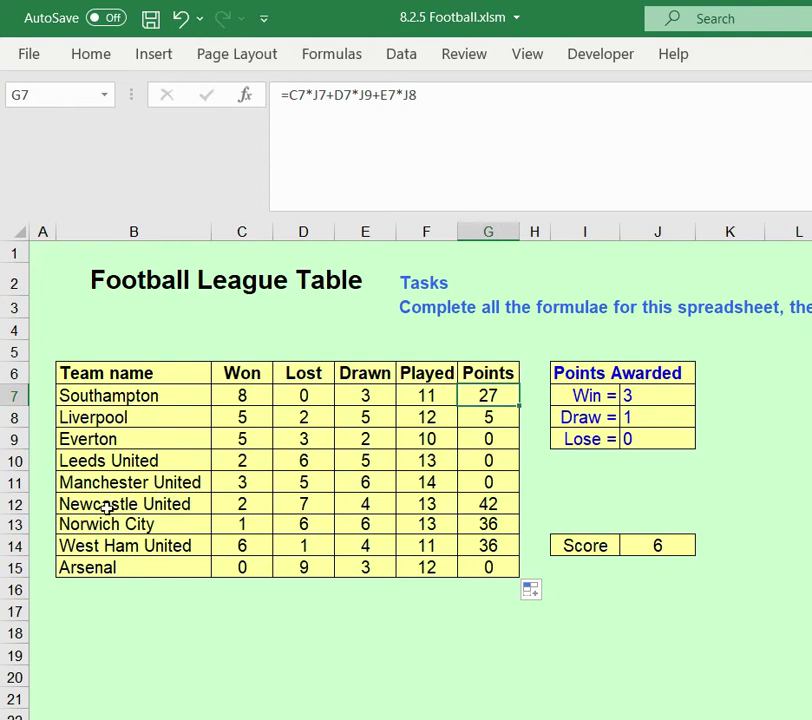
{"action": "left_click_drag", "start_coordinate": [80, 506], "coordinate": [474, 503]}
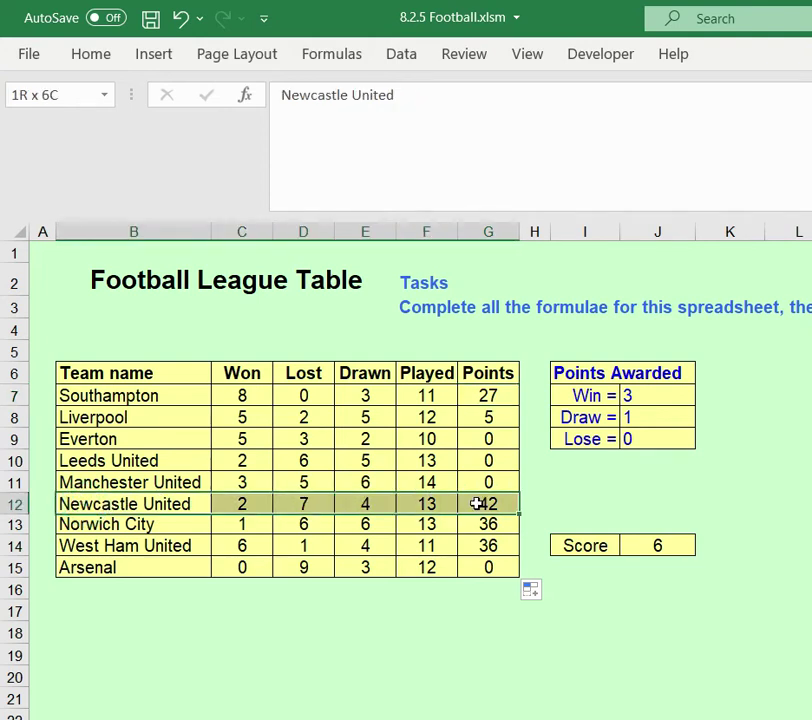
{"action": "left_click_drag", "start_coordinate": [470, 547], "coordinate": [160, 552]}
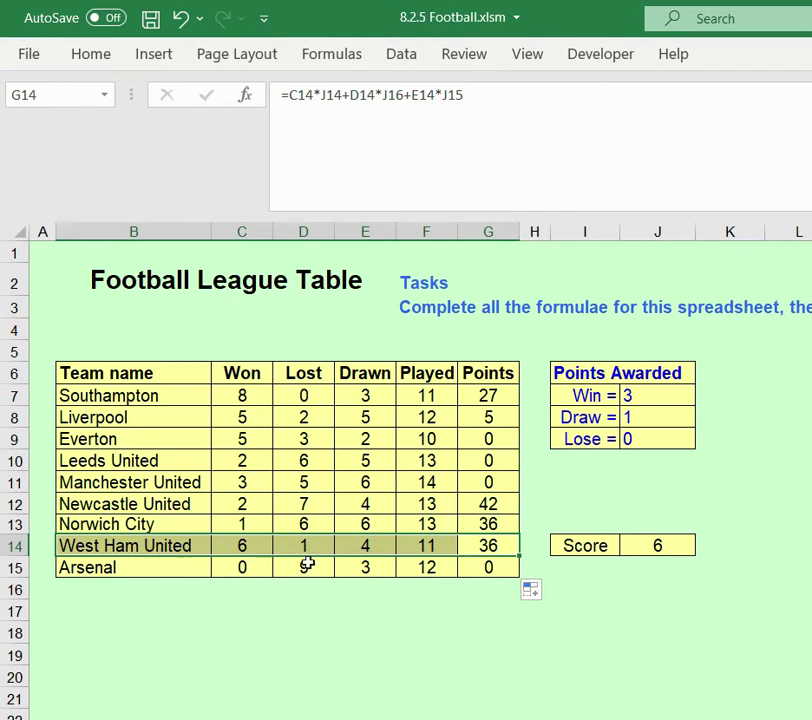
{"action": "left_click", "coordinate": [366, 567]}
{"action": "left_click_drag", "start_coordinate": [488, 567], "coordinate": [245, 568]}
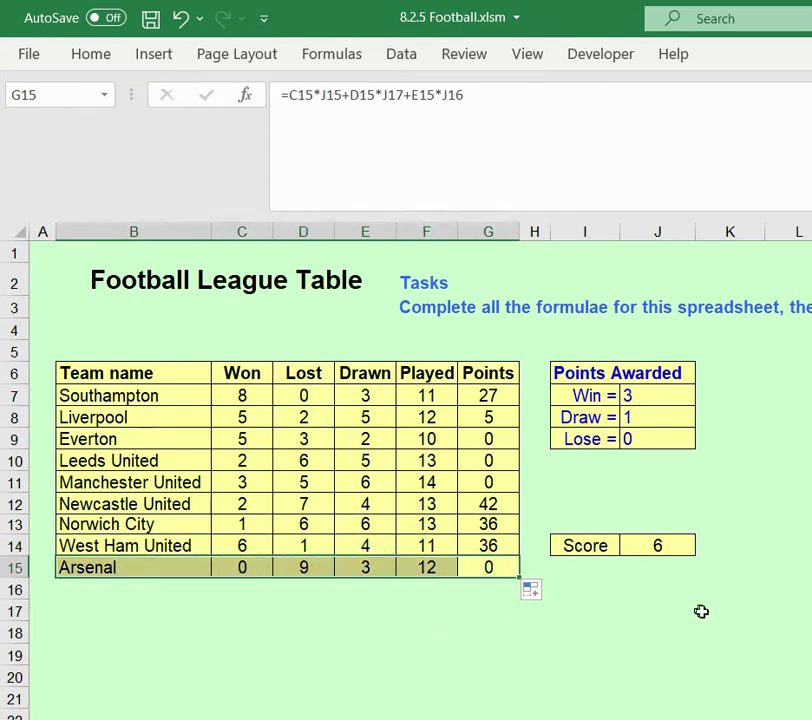
{"action": "left_click", "coordinate": [698, 614]}
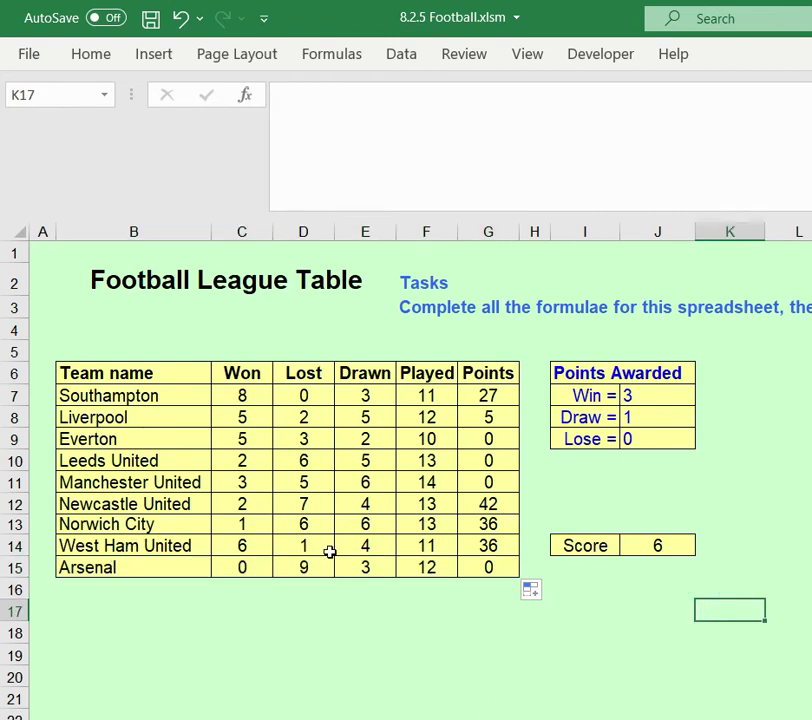
{"action": "left_click", "coordinate": [493, 546]}
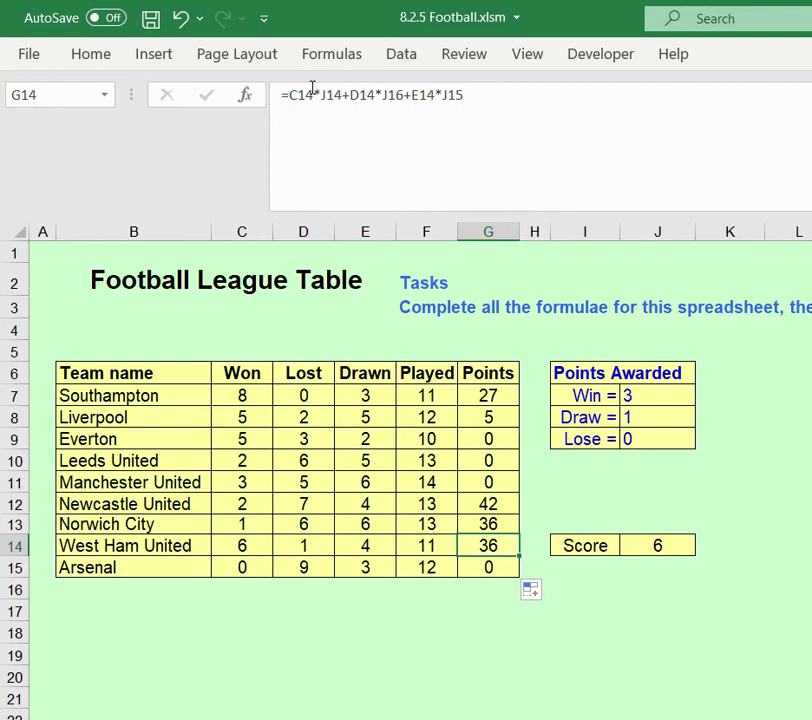
{"action": "left_click", "coordinate": [533, 97]}
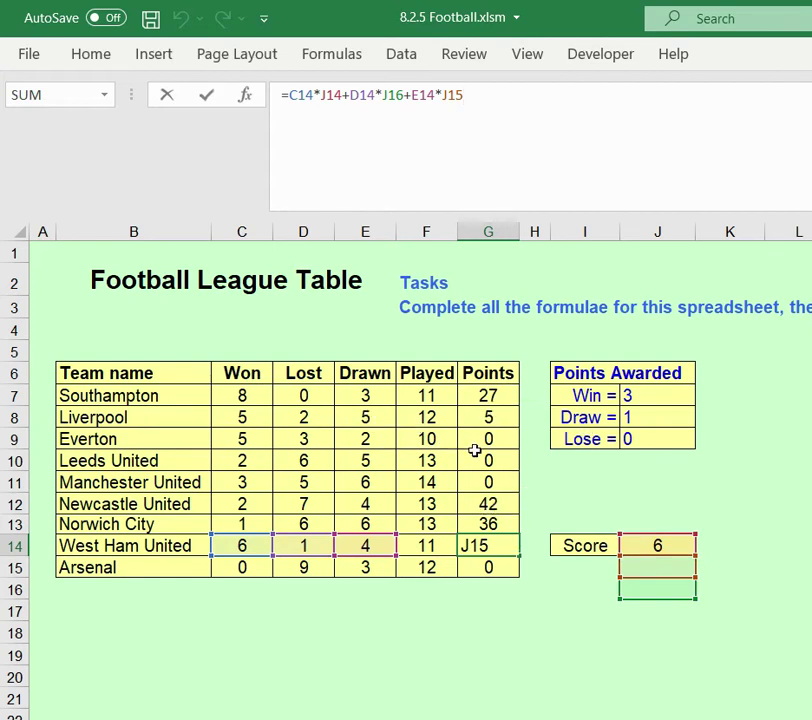
Inspect the copied Points formulas for Leeds United, Liverpool and Everton
{"action": "key", "text": "Return"}
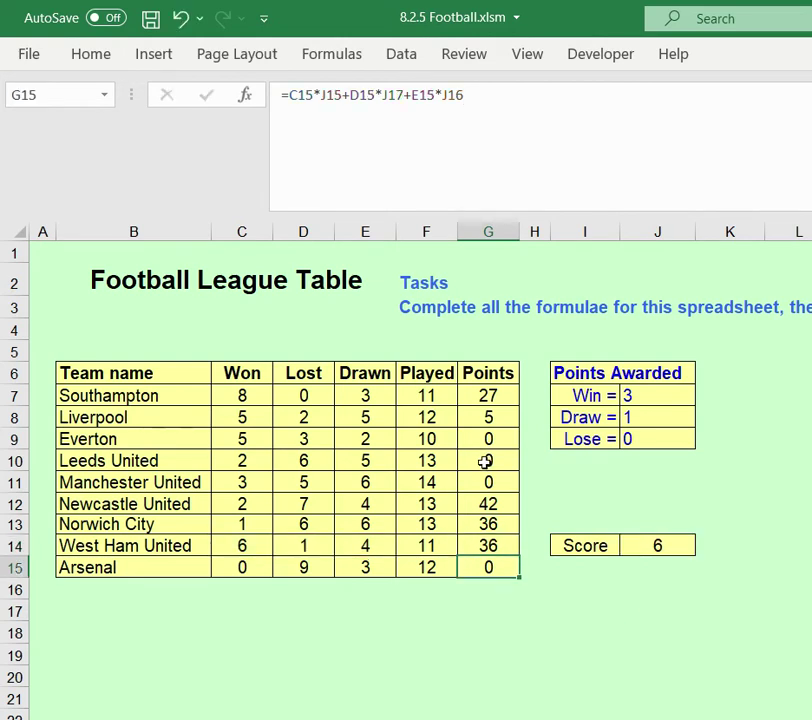
{"action": "left_click", "coordinate": [482, 459]}
{"action": "left_click", "coordinate": [483, 177]}
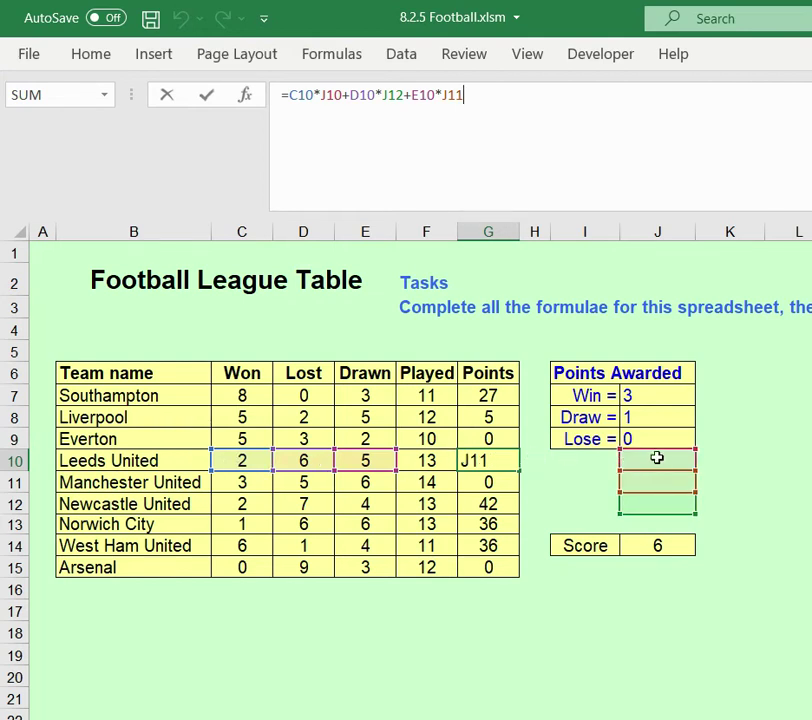
{"action": "left_click", "coordinate": [490, 419]}
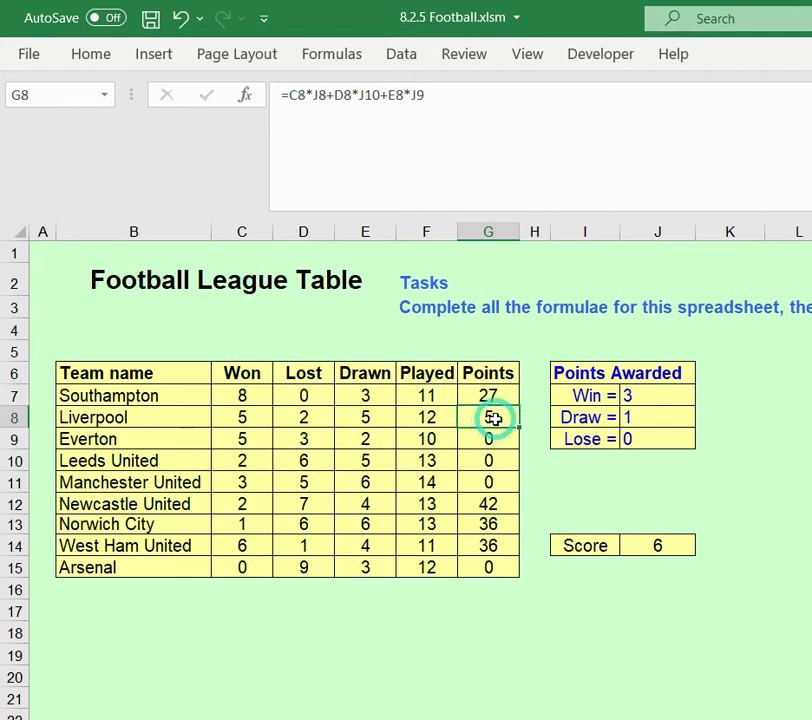
{"action": "left_click", "coordinate": [566, 133]}
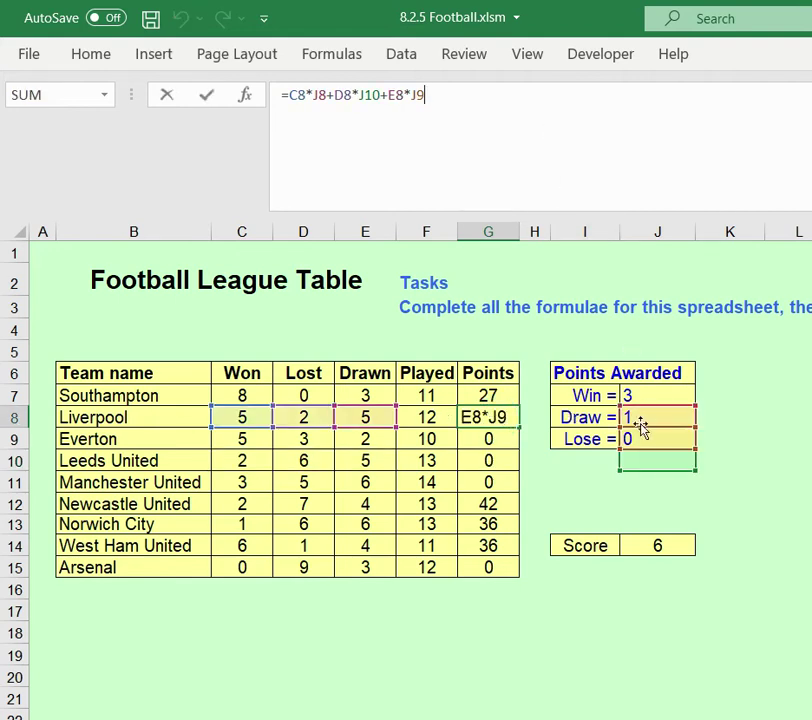
{"action": "left_click", "coordinate": [490, 438]}
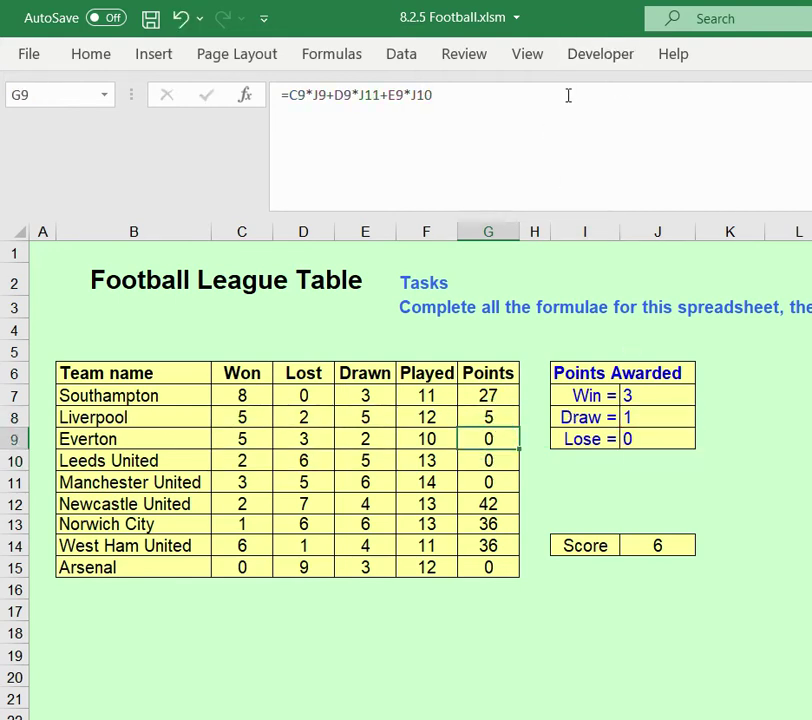
{"action": "left_click", "coordinate": [568, 95]}
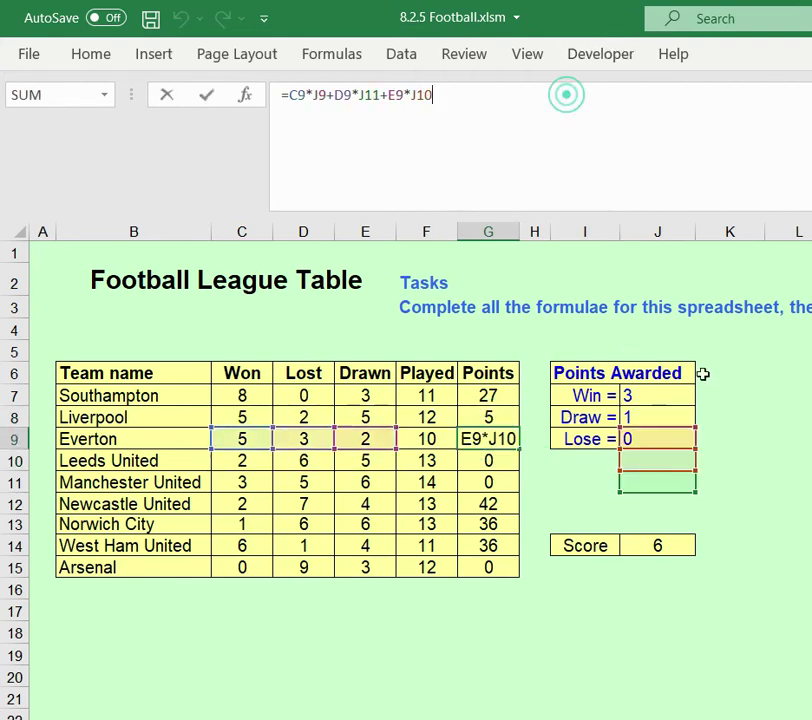
Highlight the win, draw and lose weights in J7:J9
{"action": "left_click", "coordinate": [502, 395]}
{"action": "left_click_drag", "start_coordinate": [640, 396], "coordinate": [674, 437]}
{"action": "left_click", "coordinate": [793, 413]}
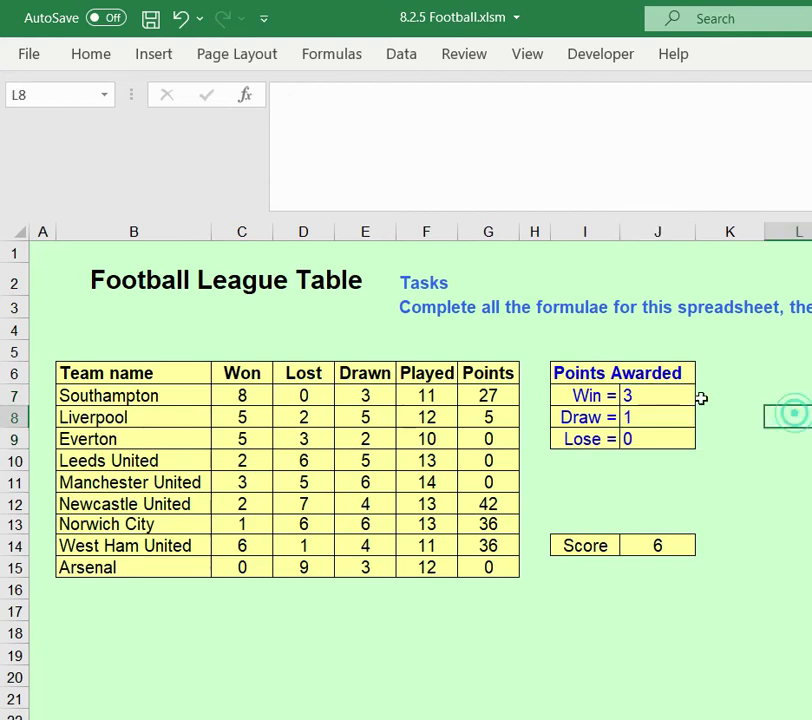
{"action": "left_click", "coordinate": [667, 397]}
{"action": "left_click", "coordinate": [493, 396]}
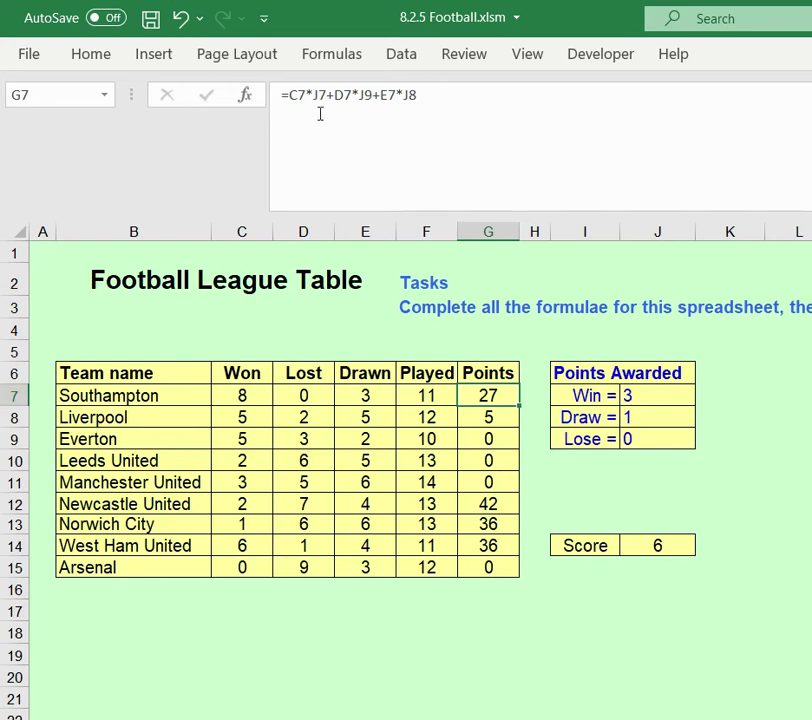
Make the J7 and J9 references in G7's formula absolute as $J$7 and $J$9
{"action": "left_click_drag", "start_coordinate": [313, 94], "coordinate": [321, 110]}
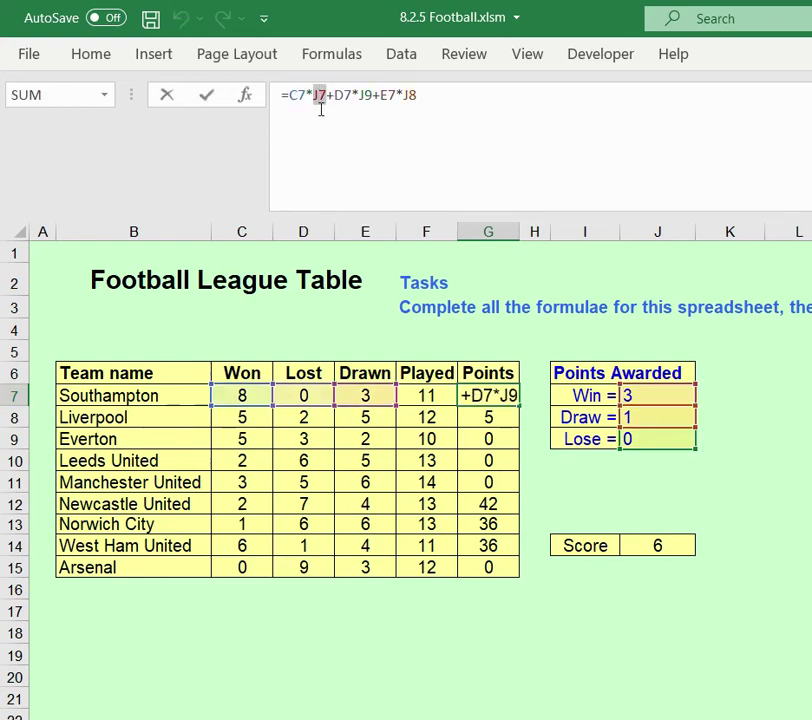
{"action": "left_click", "coordinate": [316, 95]}
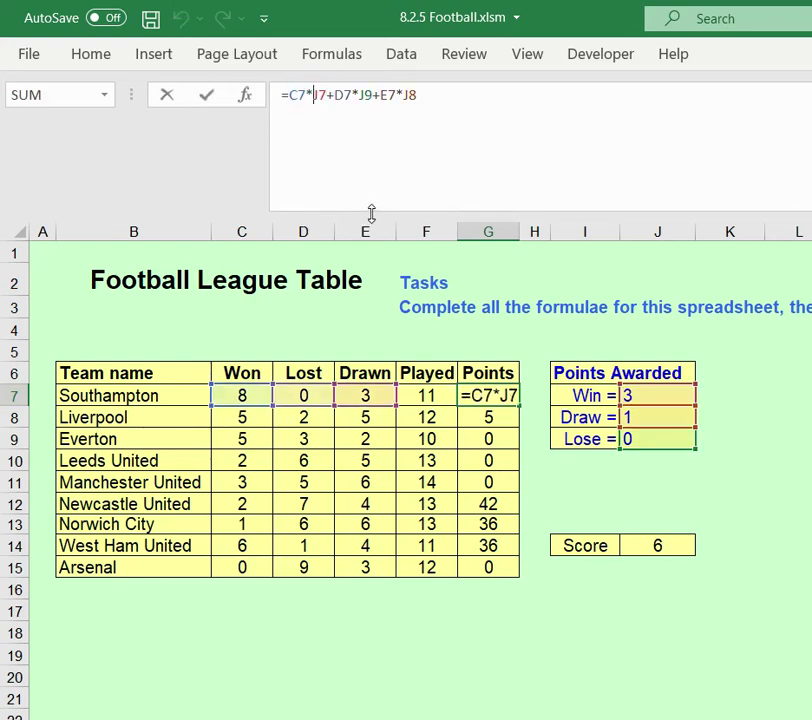
{"action": "type", "text": "$"}
{"action": "left_click", "coordinate": [328, 94]}
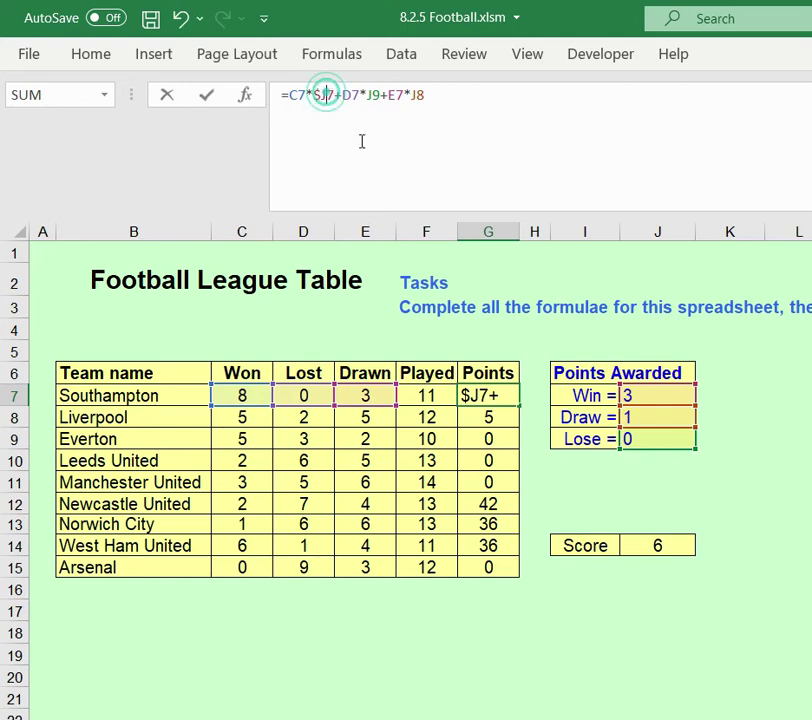
{"action": "type", "text": "$"}
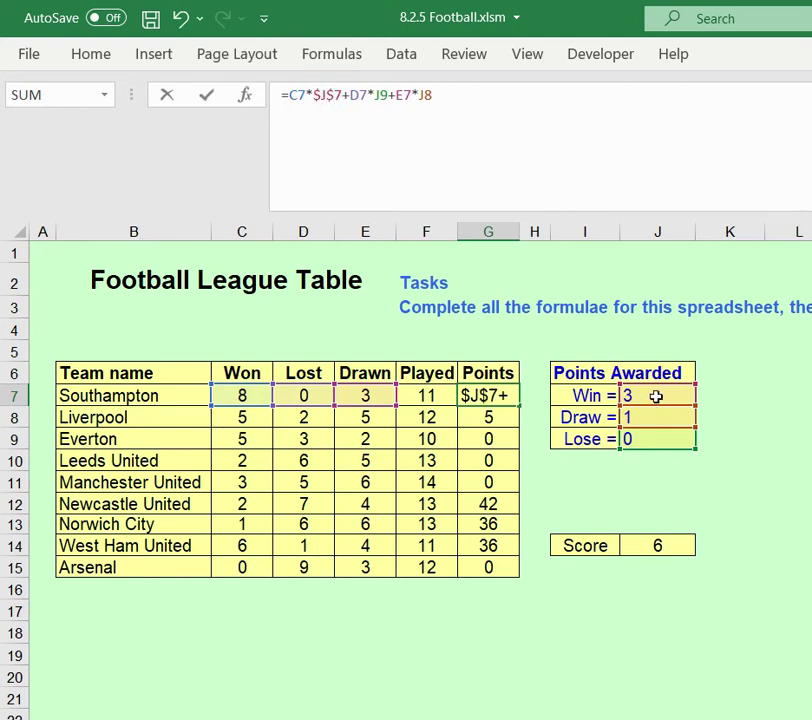
{"action": "left_click", "coordinate": [376, 94]}
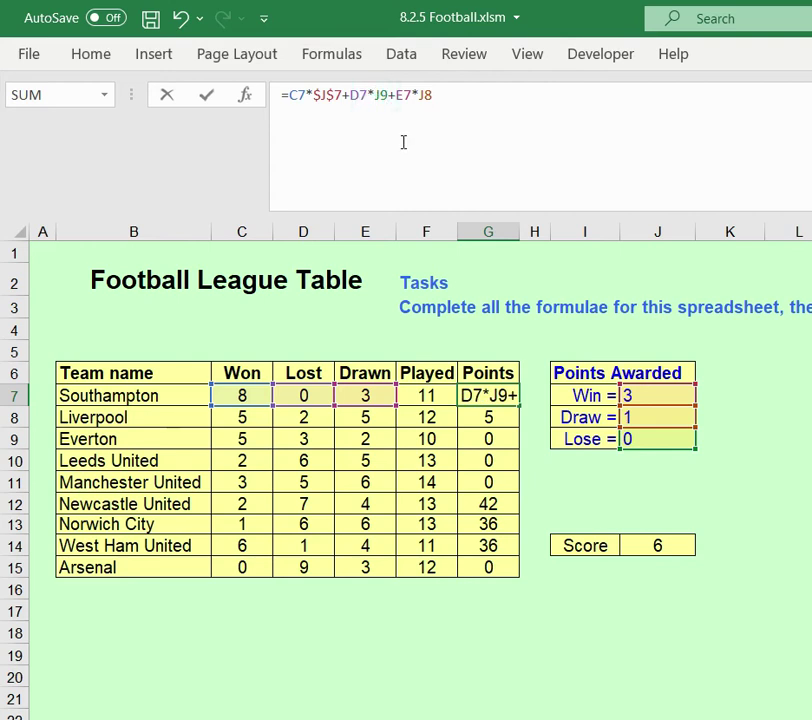
{"action": "type", "text": "$"}
{"action": "left_click", "coordinate": [389, 94]}
{"action": "type", "text": "$J$"}
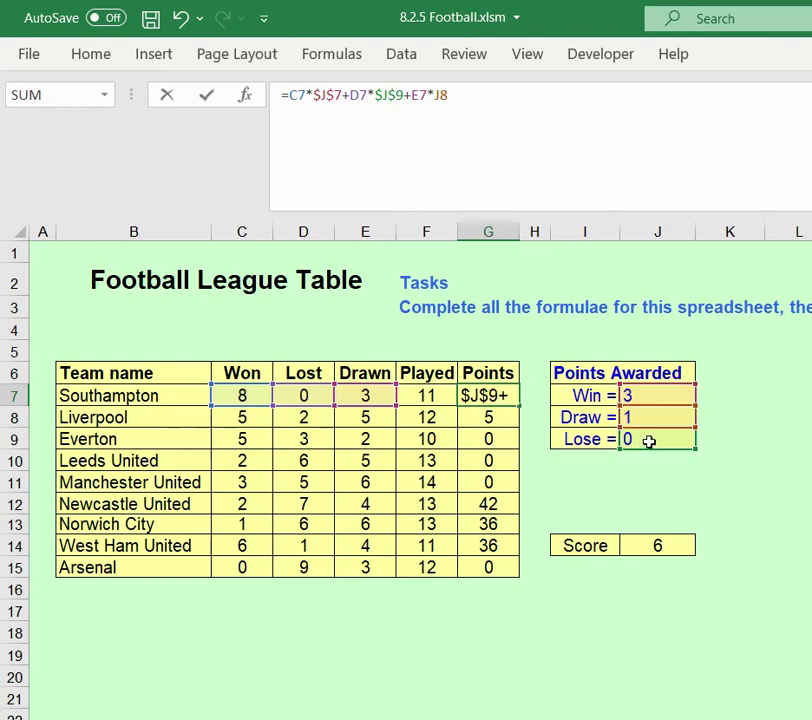
Lock J8 as $J$8 and commit =C7*$J$7+D7*$J$9+E7*$J$8, still 27
{"action": "left_click_drag", "start_coordinate": [411, 97], "coordinate": [477, 89]}
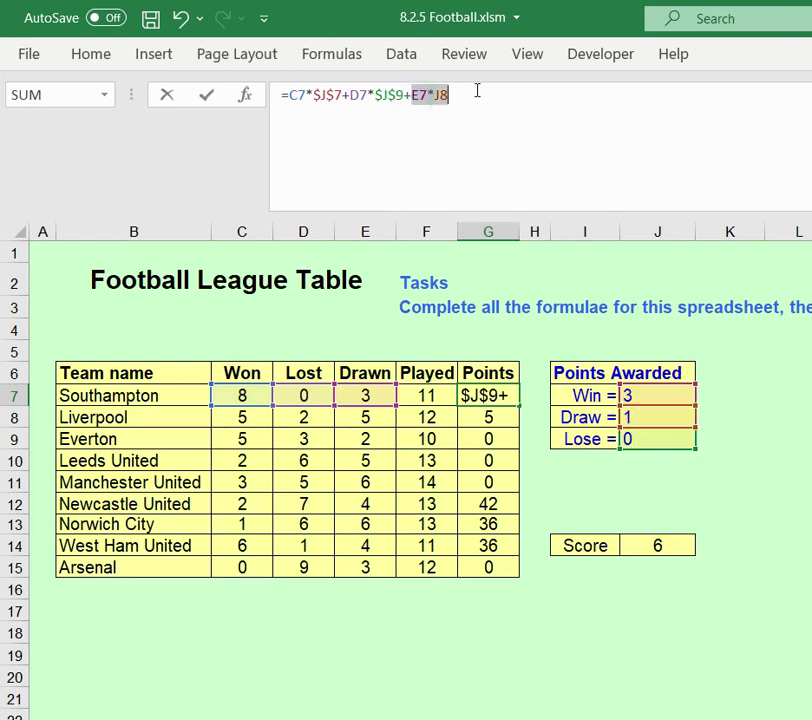
{"action": "left_click", "coordinate": [437, 96]}
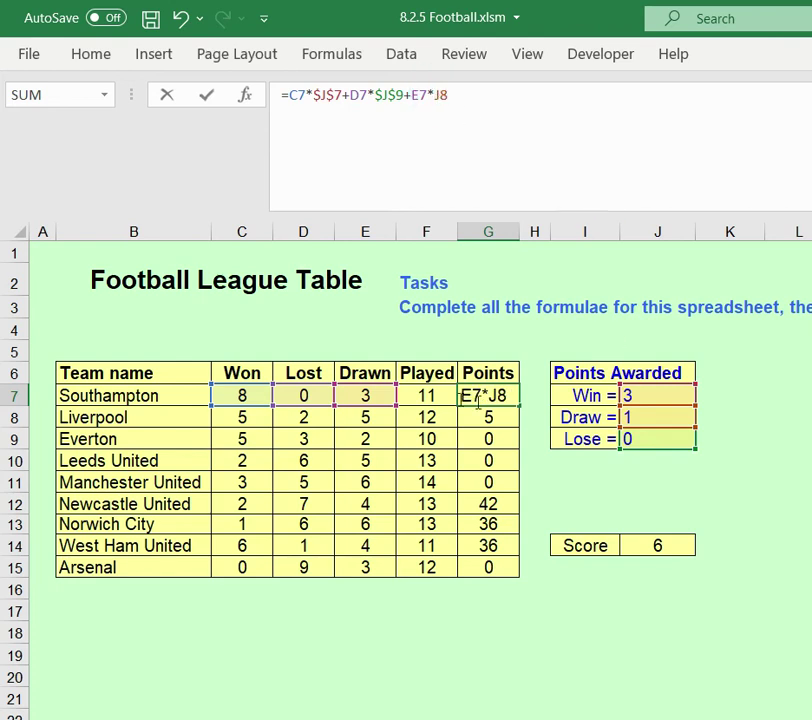
{"action": "type", "text": "$"}
{"action": "left_click", "coordinate": [449, 95]}
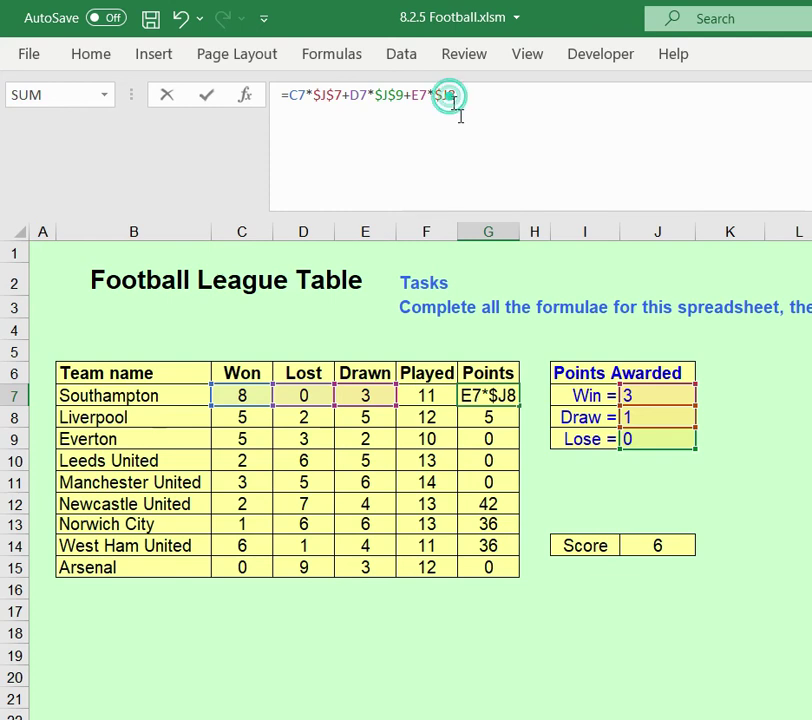
{"action": "type", "text": "$"}
{"action": "left_click", "coordinate": [492, 93]}
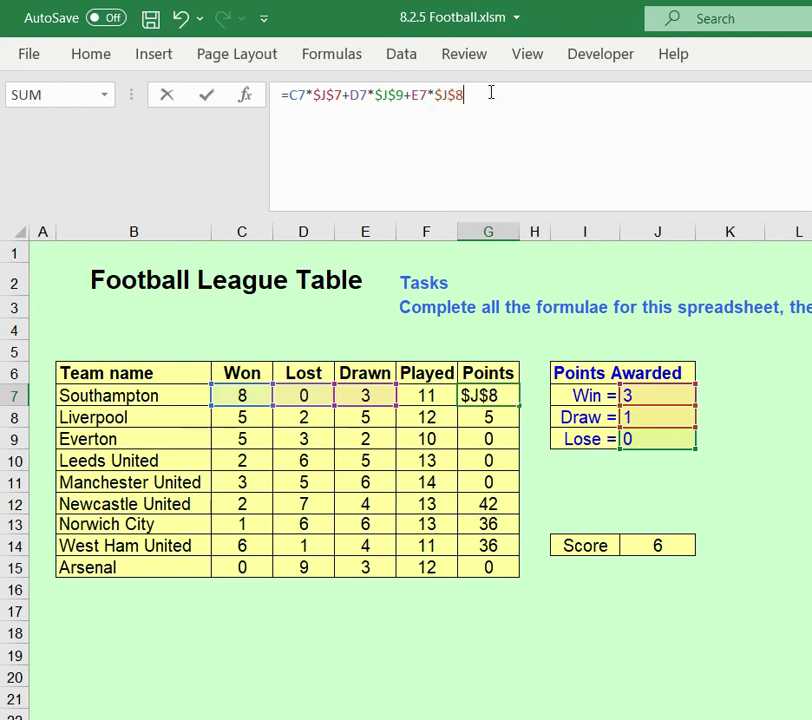
{"action": "key", "text": "Return"}
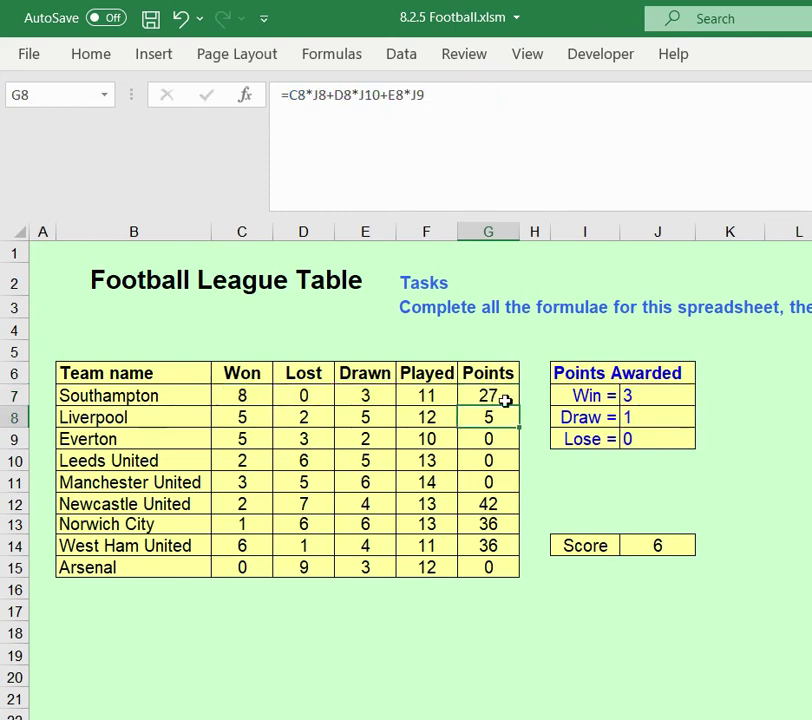
Fill the absolute Points formula from G7 to G15 and verify West Ham's G14 references
{"action": "left_click", "coordinate": [498, 398]}
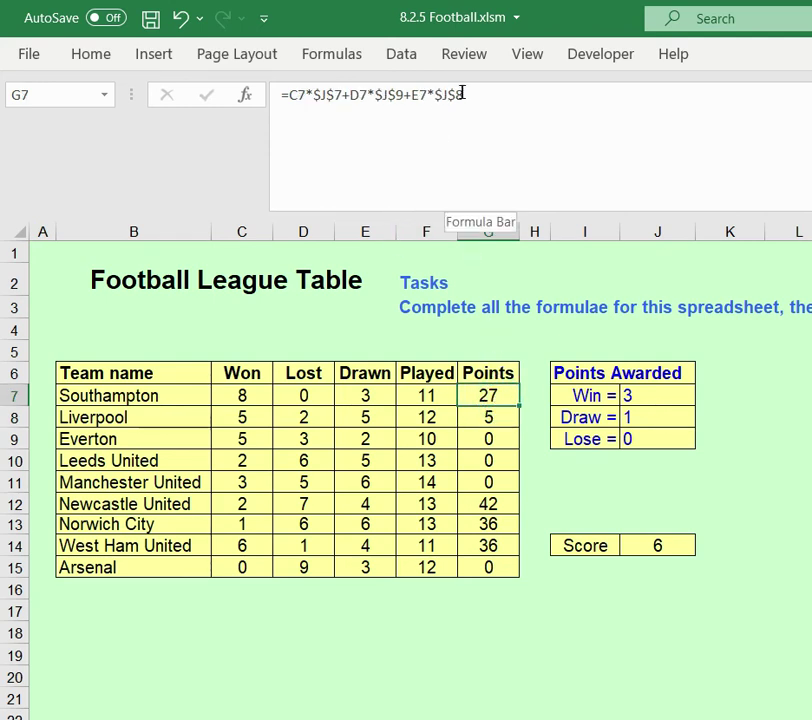
{"action": "left_click_drag", "start_coordinate": [518, 406], "coordinate": [523, 573]}
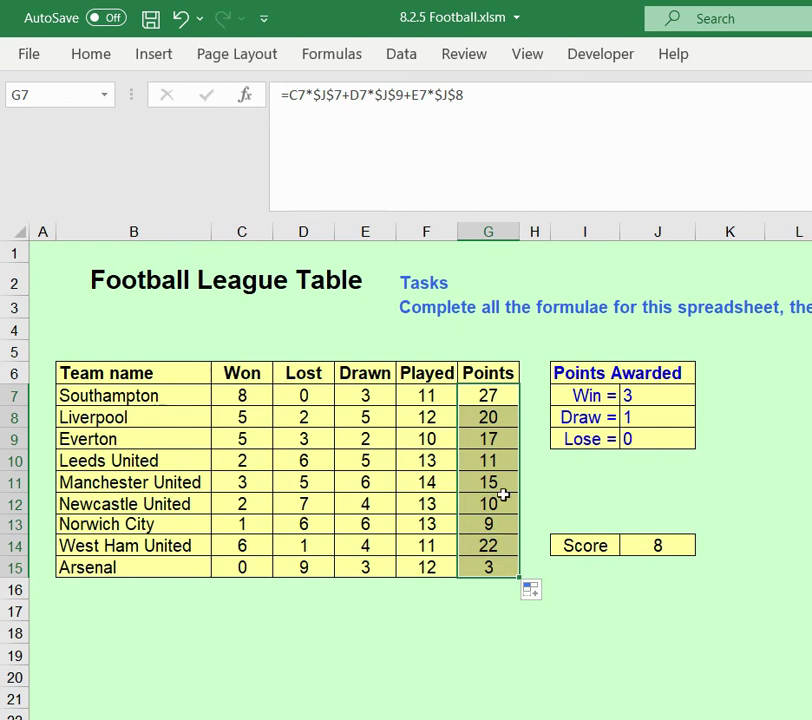
{"action": "left_click", "coordinate": [487, 545]}
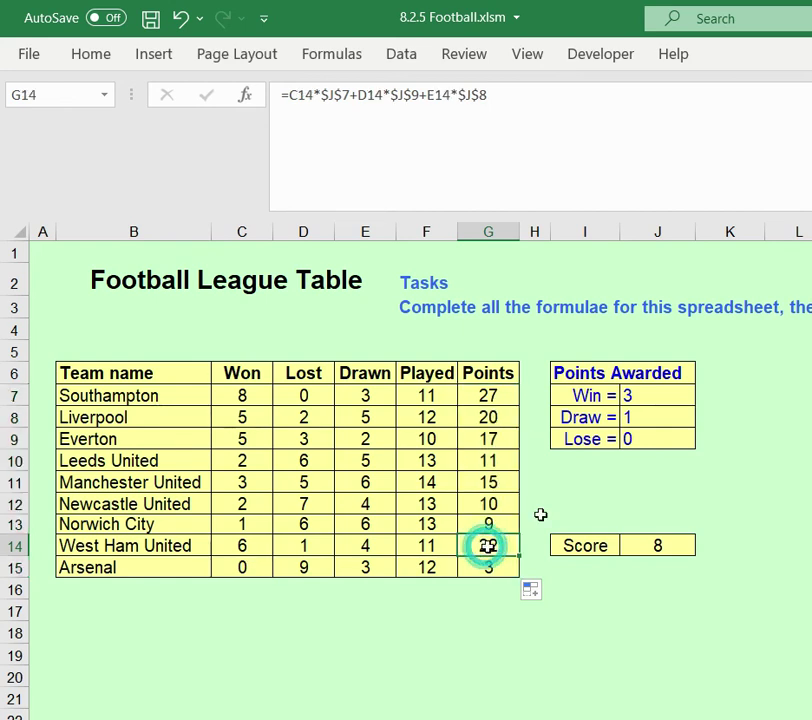
{"action": "left_click", "coordinate": [372, 136]}
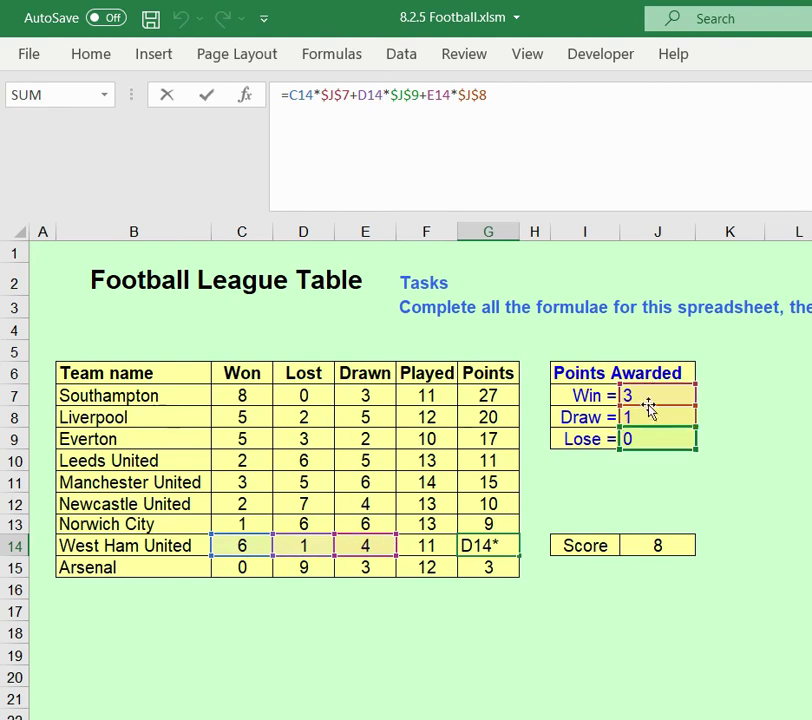
{"action": "key", "text": "Return"}
{"action": "left_click", "coordinate": [790, 567]}
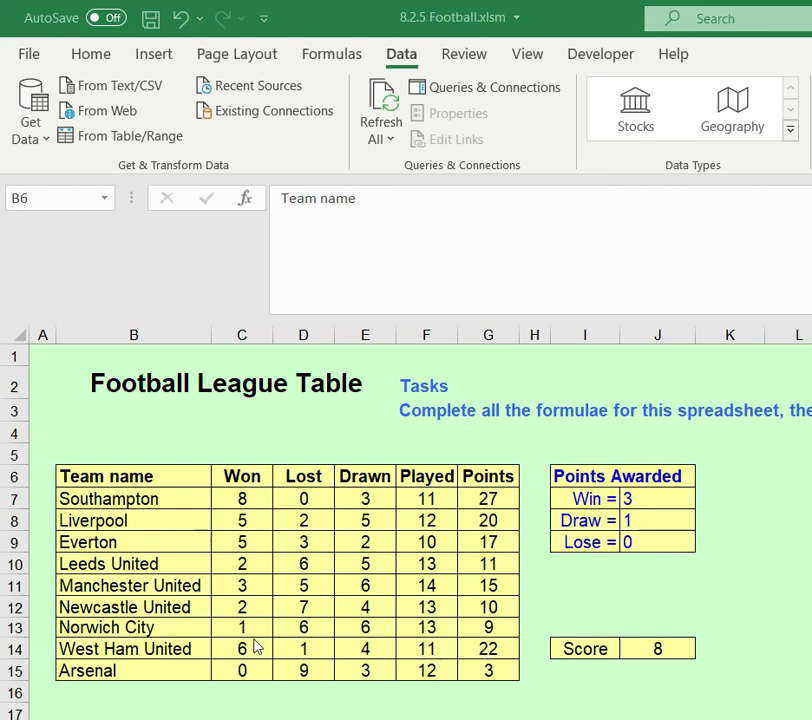
Set West Ham United's Lost to 0 and Won to 9, giving Played 13 and Points 31
{"action": "left_click", "coordinate": [321, 651]}
{"action": "left_click", "coordinate": [321, 651]}
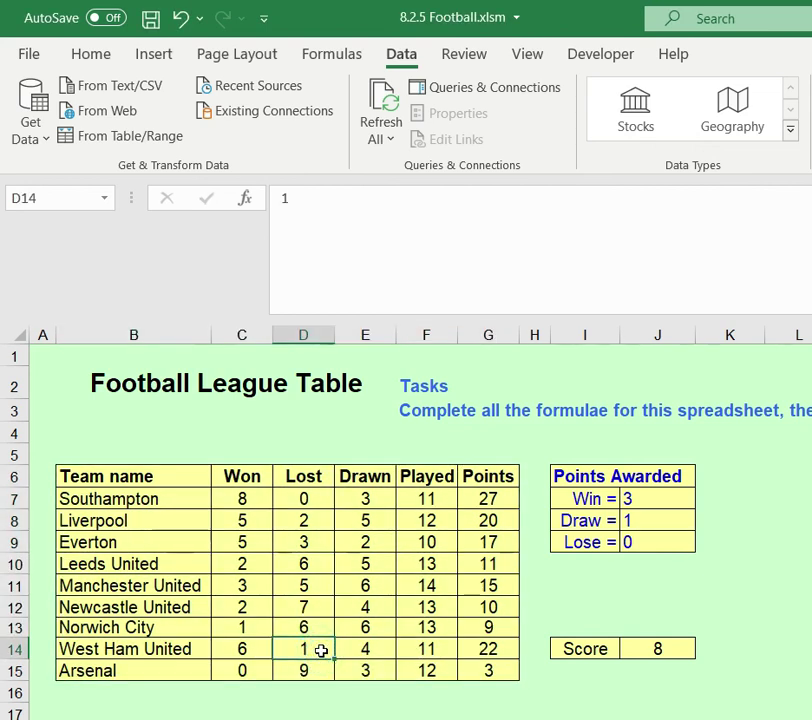
{"action": "type", "text": "0"}
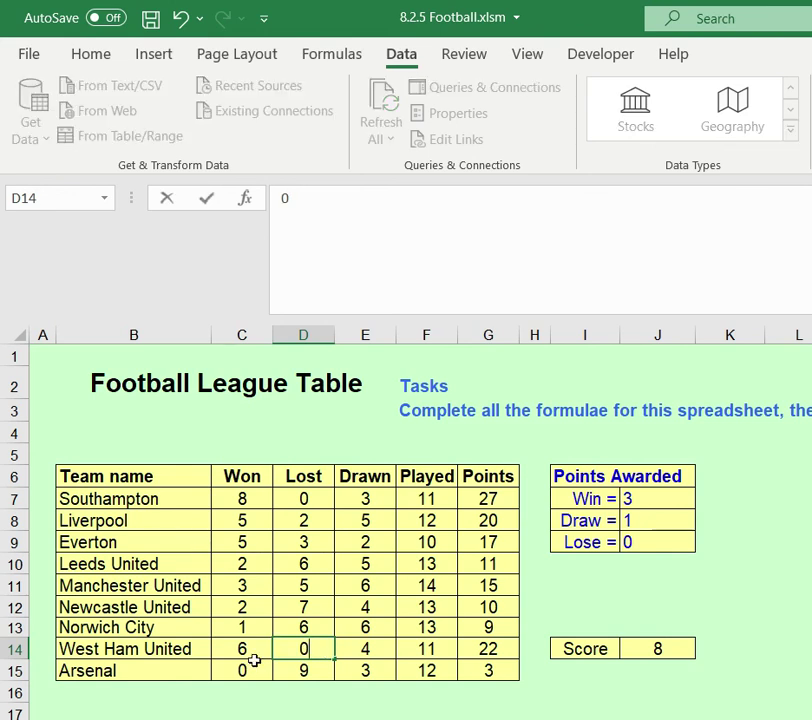
{"action": "left_click", "coordinate": [256, 651]}
{"action": "type", "text": "1"}
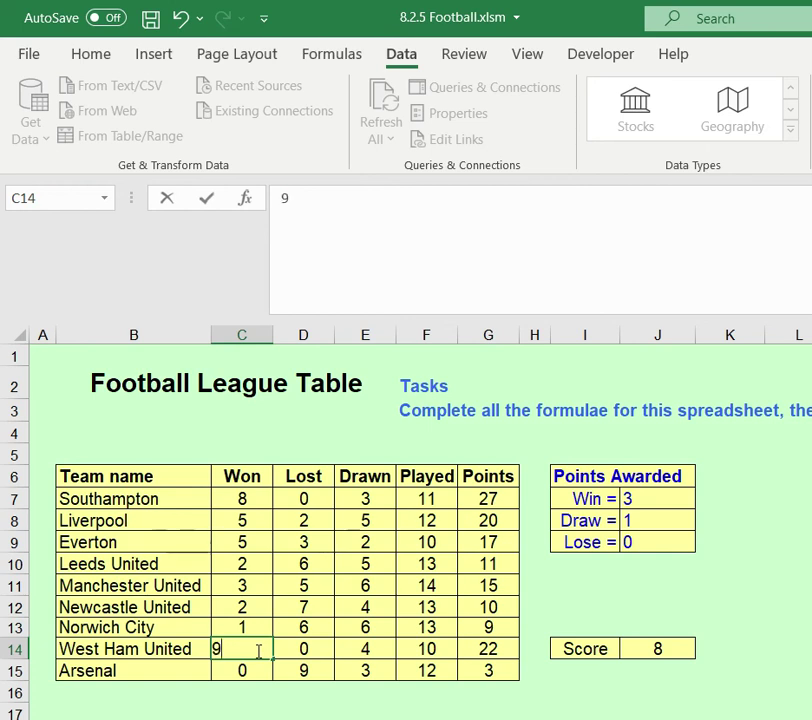
{"action": "key", "text": "Return"}
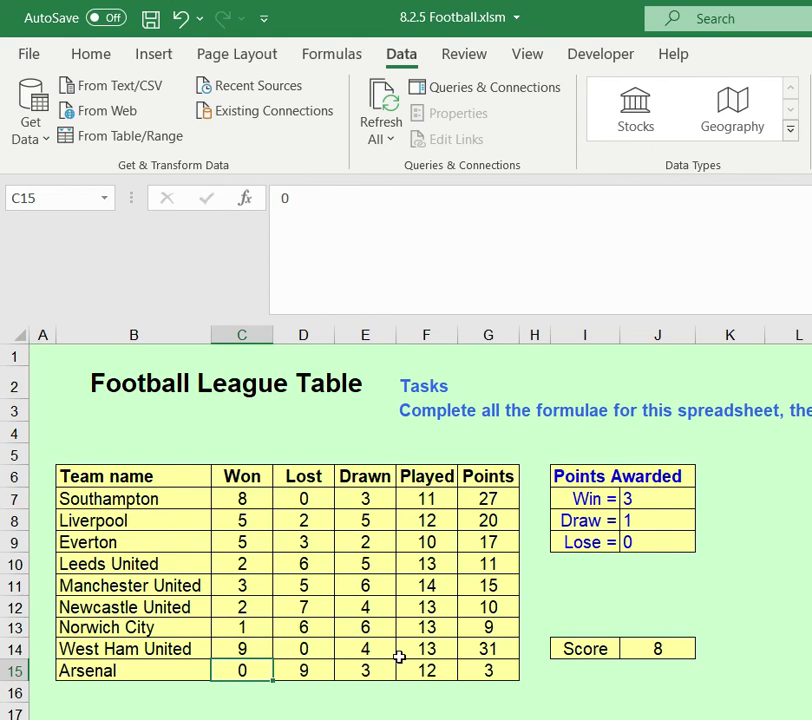
{"action": "left_click", "coordinate": [485, 652]}
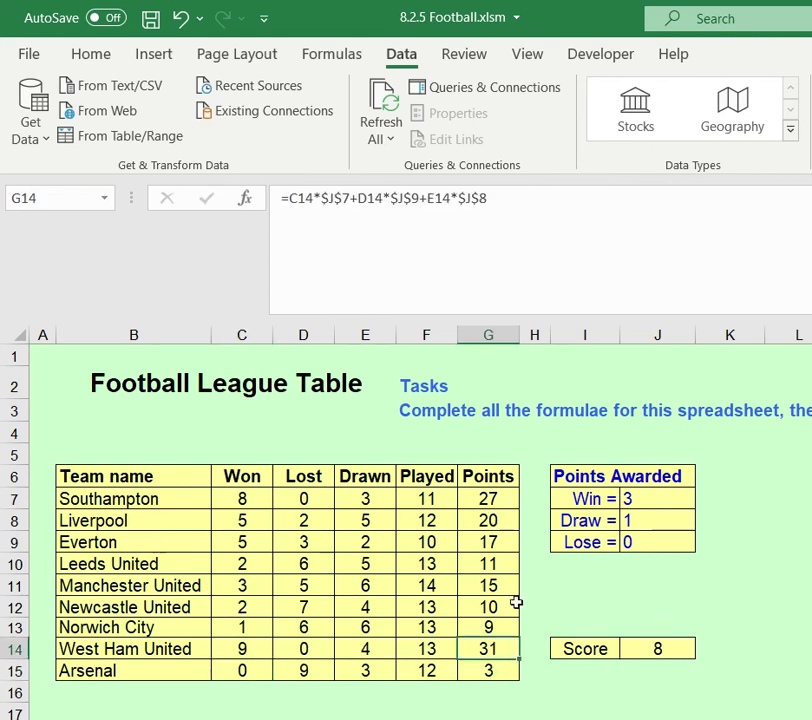
{"action": "left_click_drag", "start_coordinate": [248, 649], "coordinate": [370, 647]}
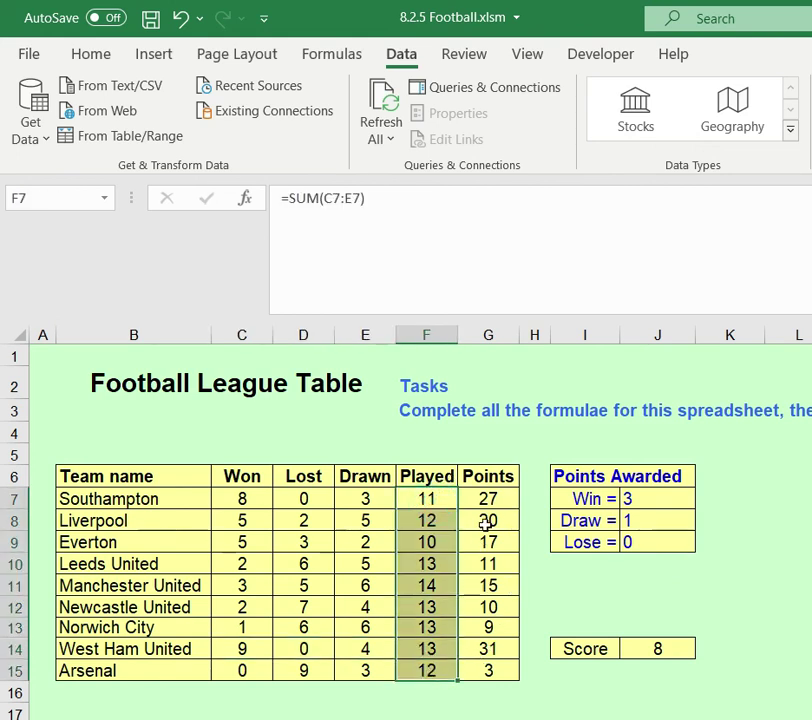
{"action": "left_click_drag", "start_coordinate": [488, 498], "coordinate": [498, 672]}
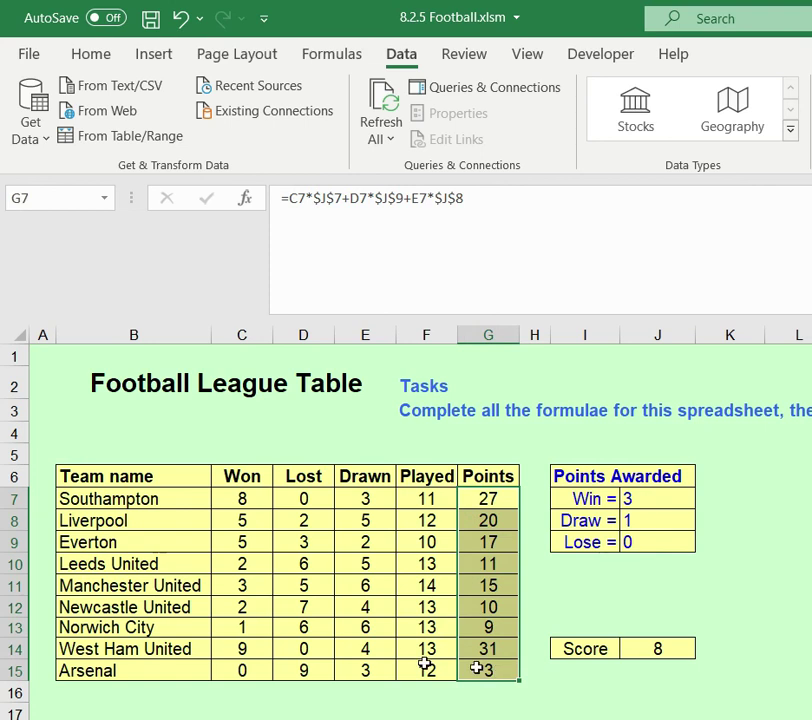
{"action": "left_click_drag", "start_coordinate": [243, 649], "coordinate": [325, 650]}
{"action": "left_click", "coordinate": [481, 646]}
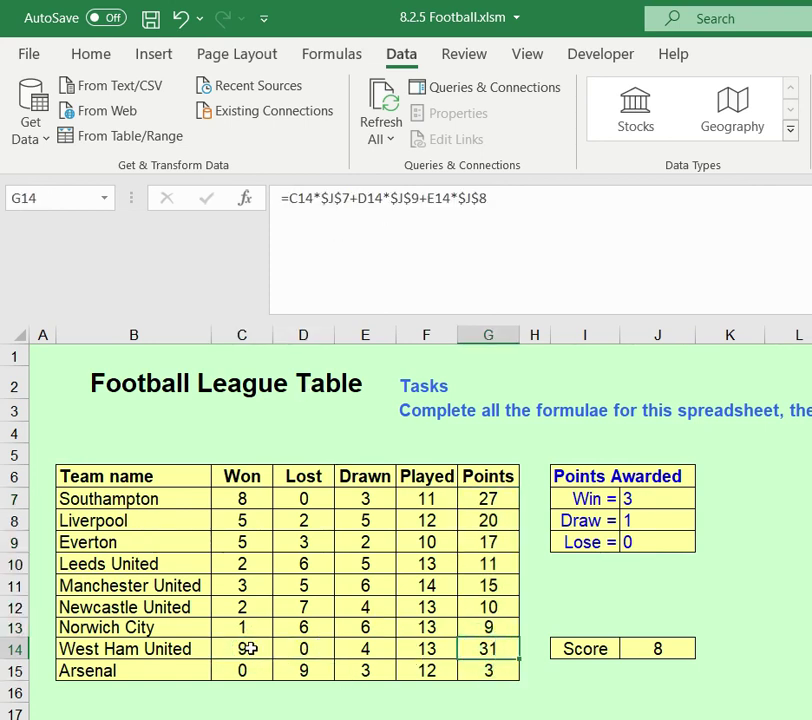
{"action": "left_click", "coordinate": [368, 216]}
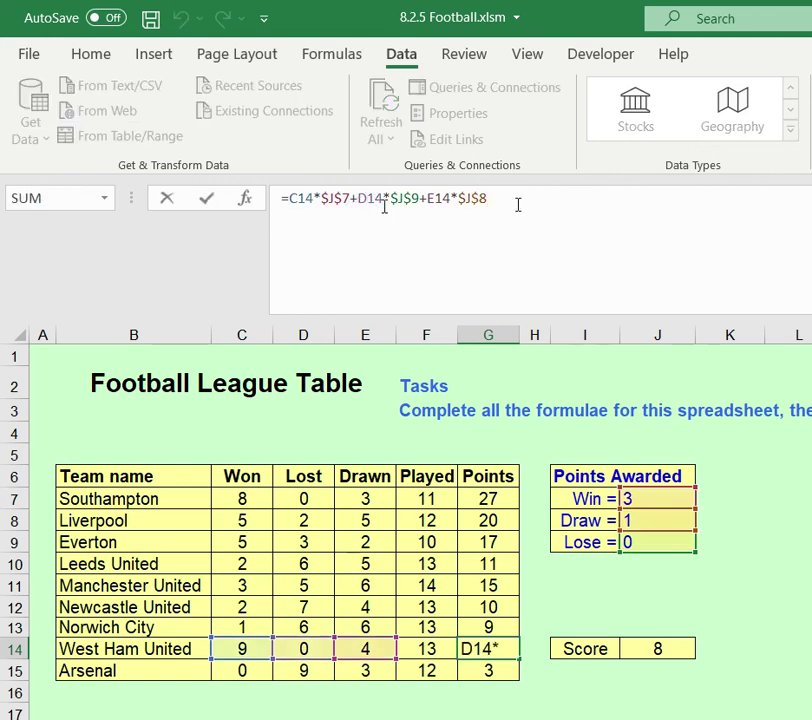